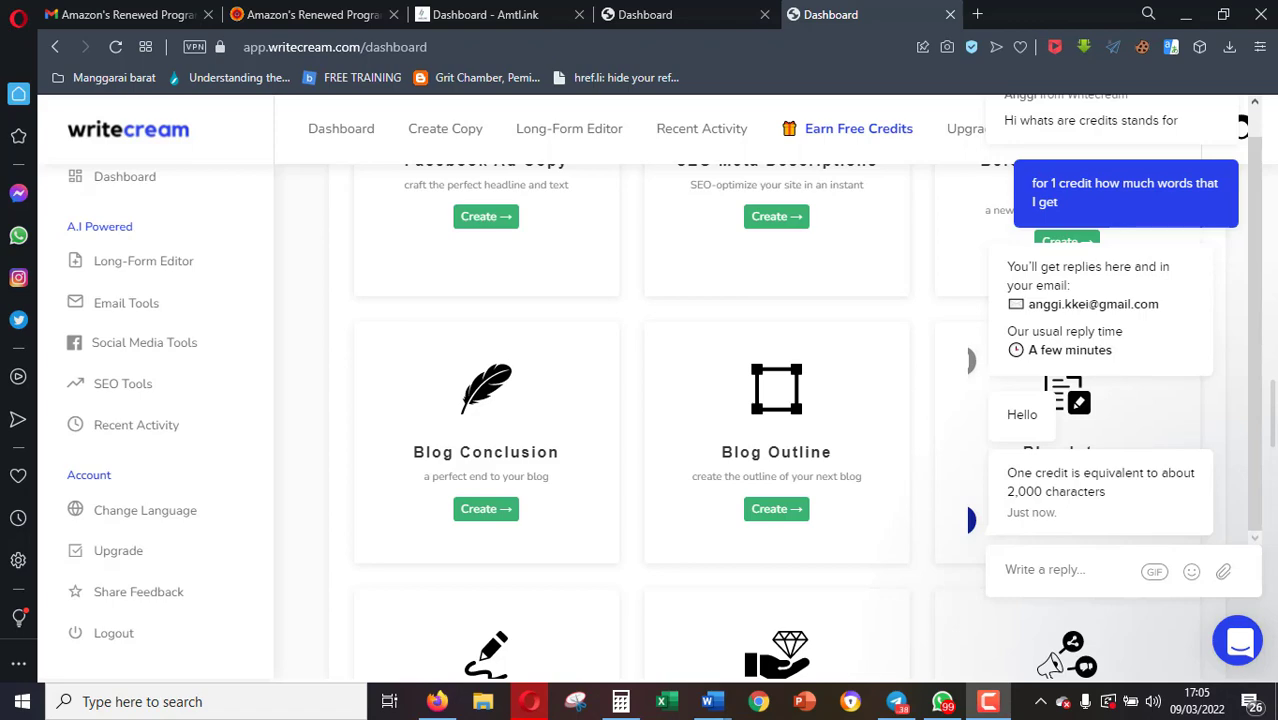
- Read the support reply that one credit equals about 2,000 characters, then close the support chat
scroll(845, 360, "up", 2)
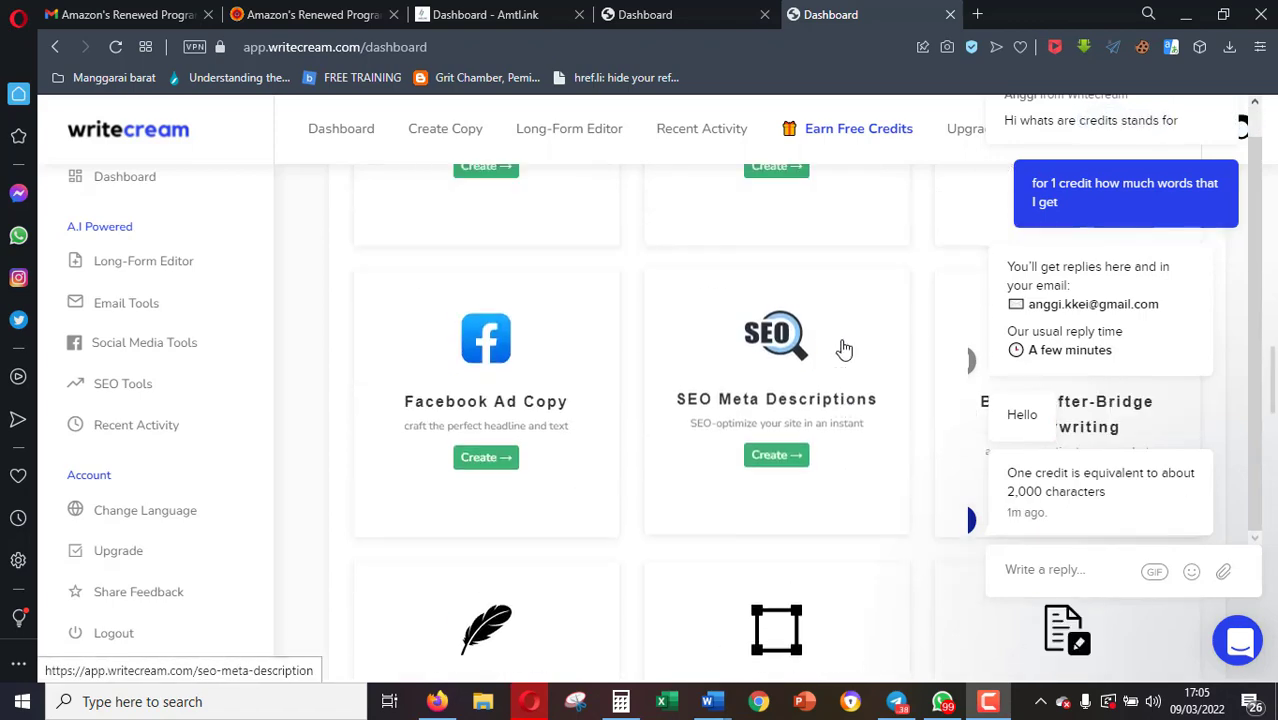
scroll(845, 350, "up", 5)
scroll(1095, 192, "up", 1)
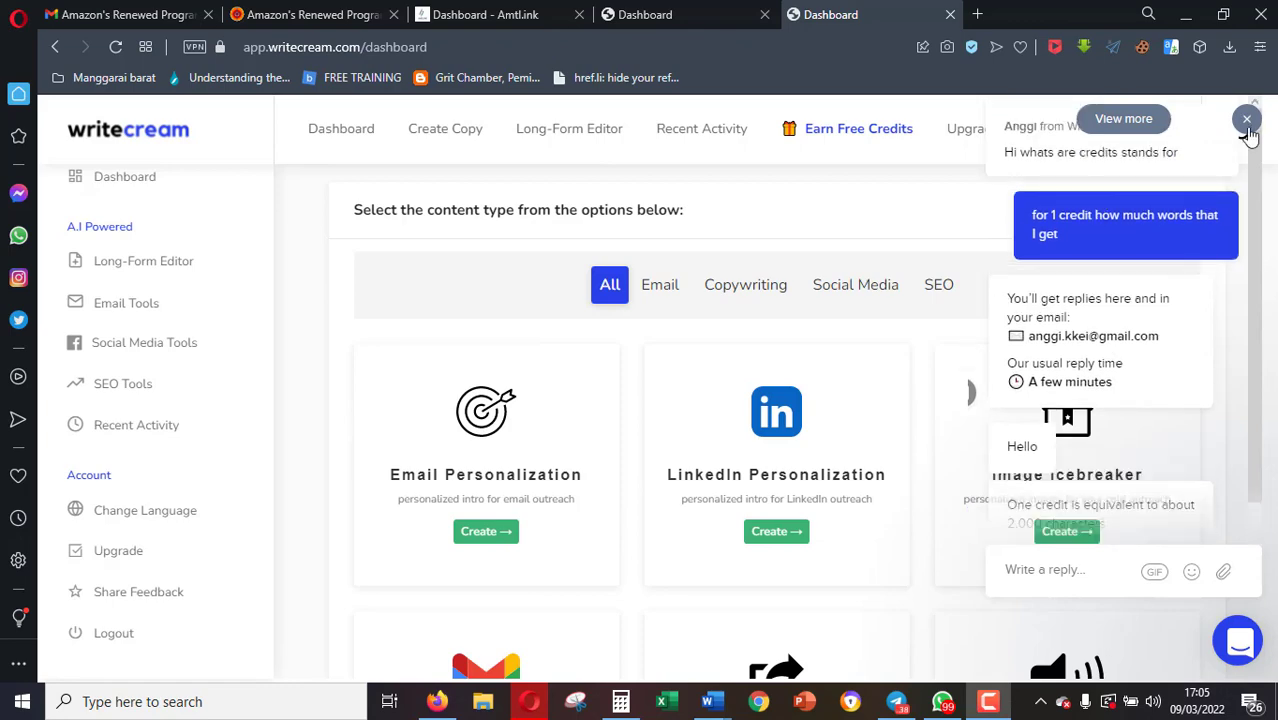
left_click(1247, 120)
- Calculate 200 ÷ 2 = 100 in Windows Calculator, dismiss a chat notification, and minimize Calculator
left_click(621, 701)
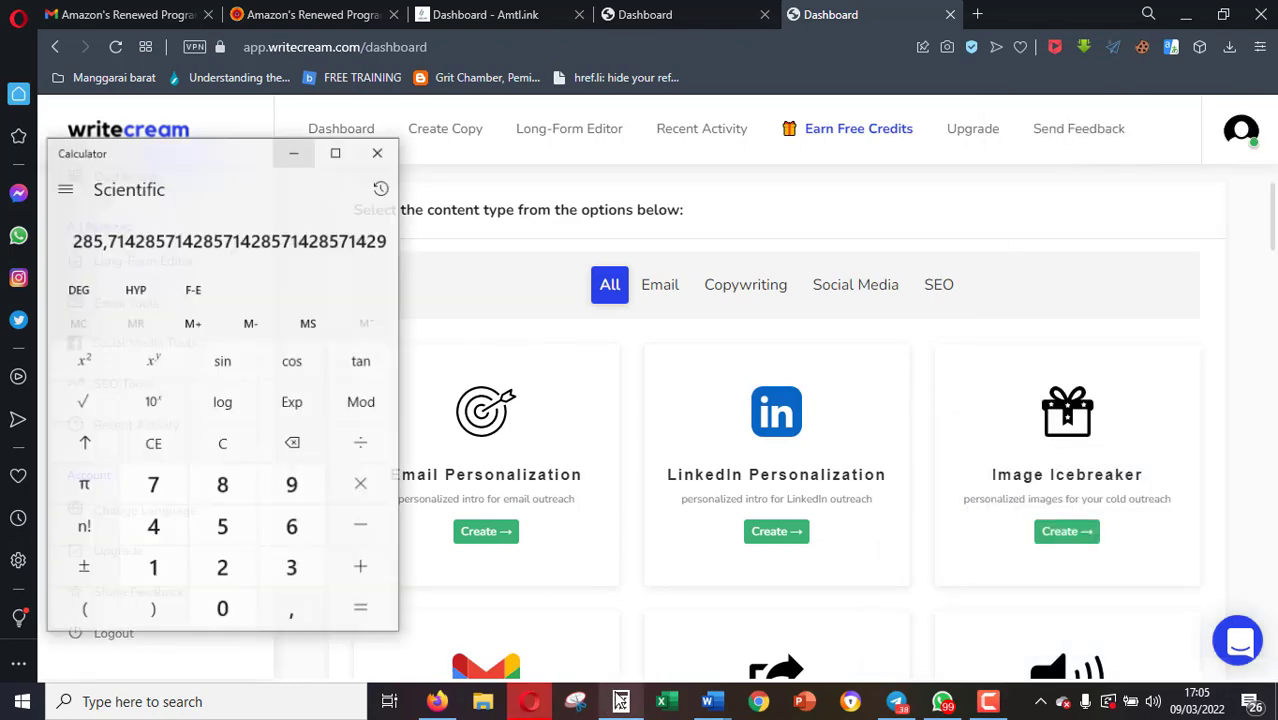
left_click(205, 438)
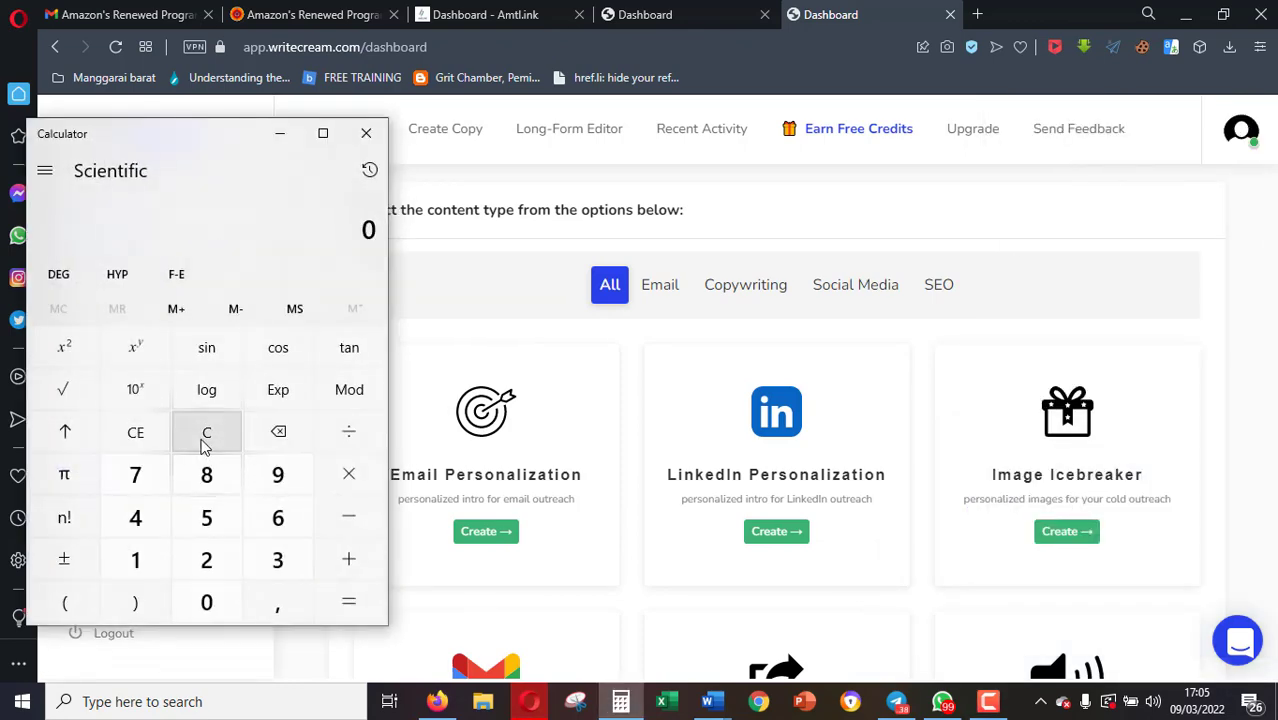
type("200")
left_click(205, 440)
type("2000")
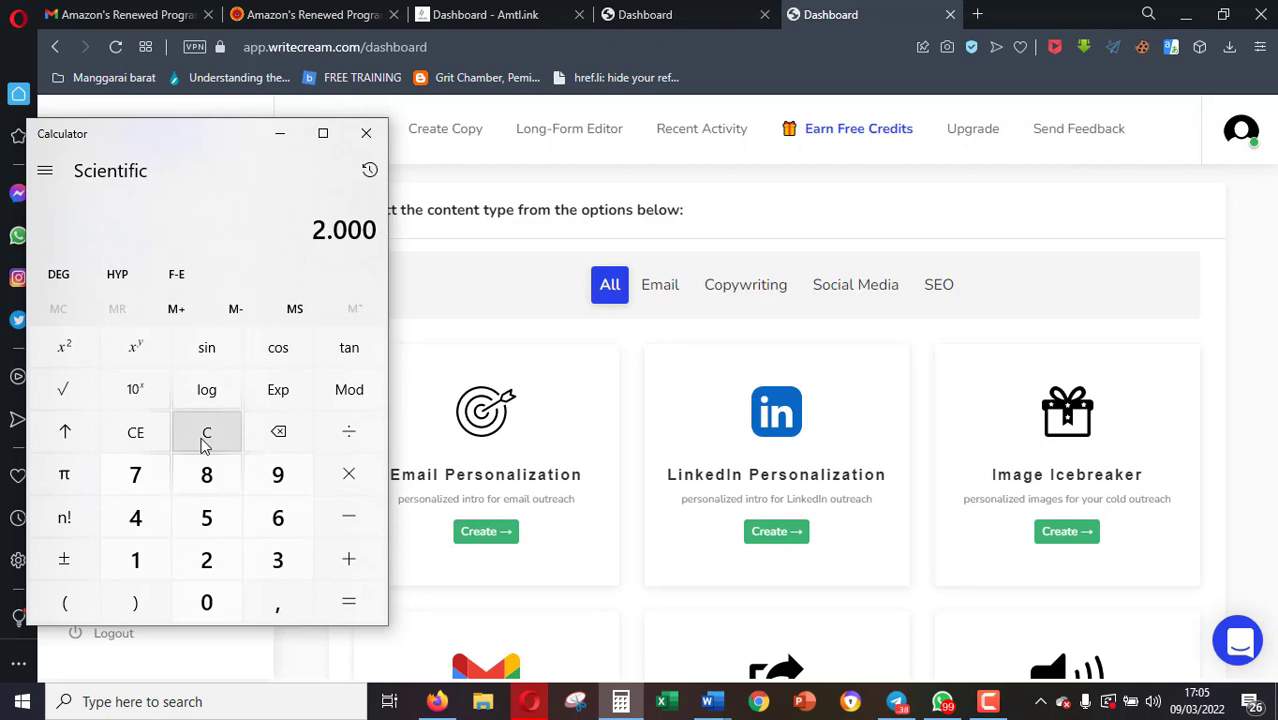
left_click(205, 441)
type("200")
type("/2")
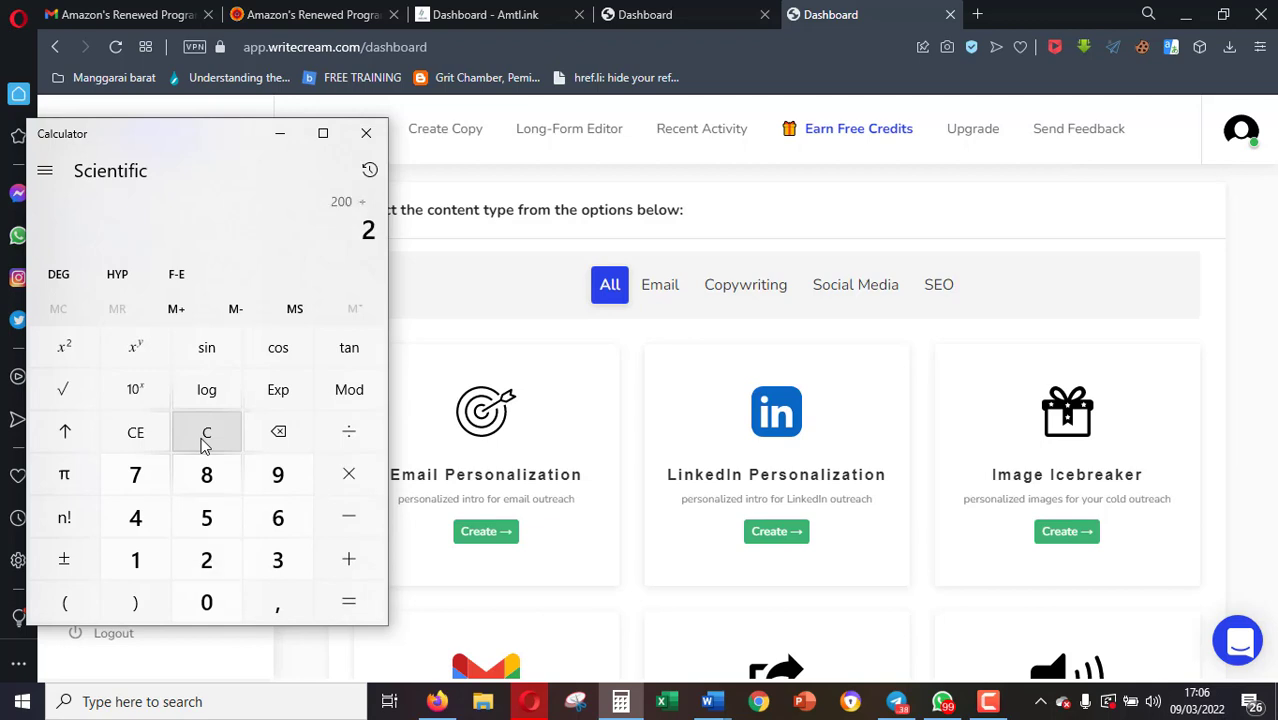
key("Return")
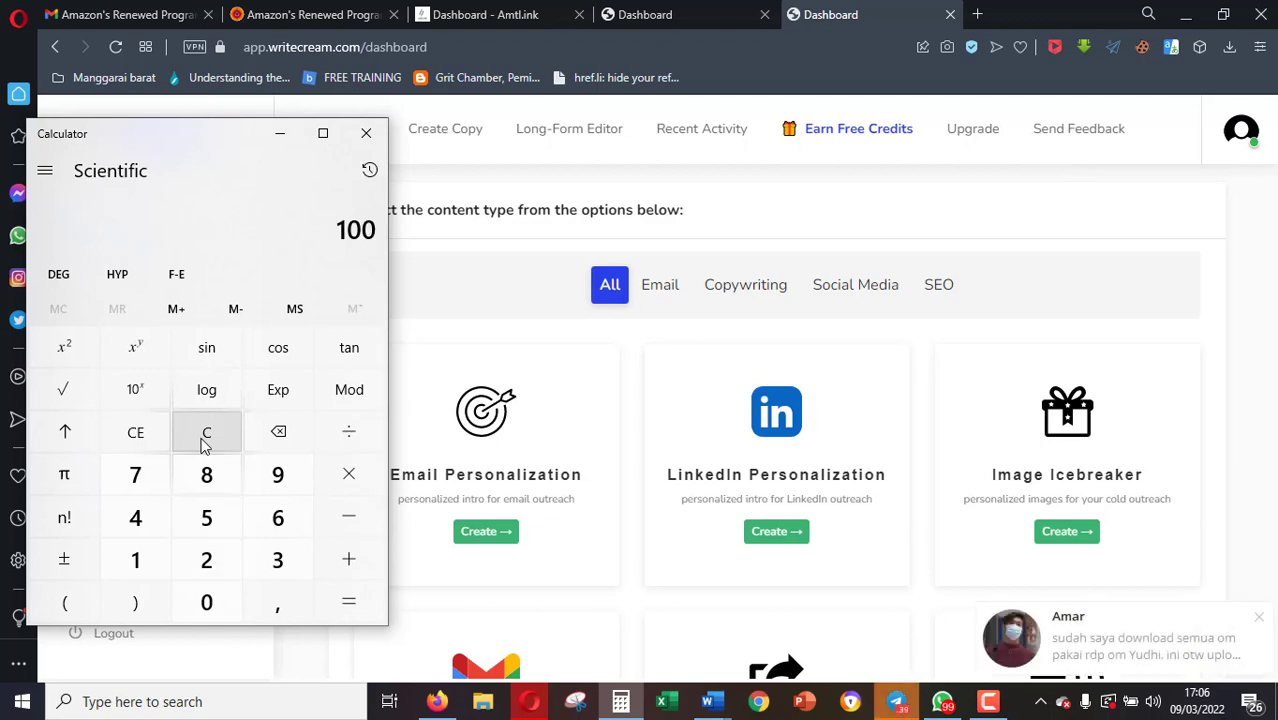
left_click(1261, 621)
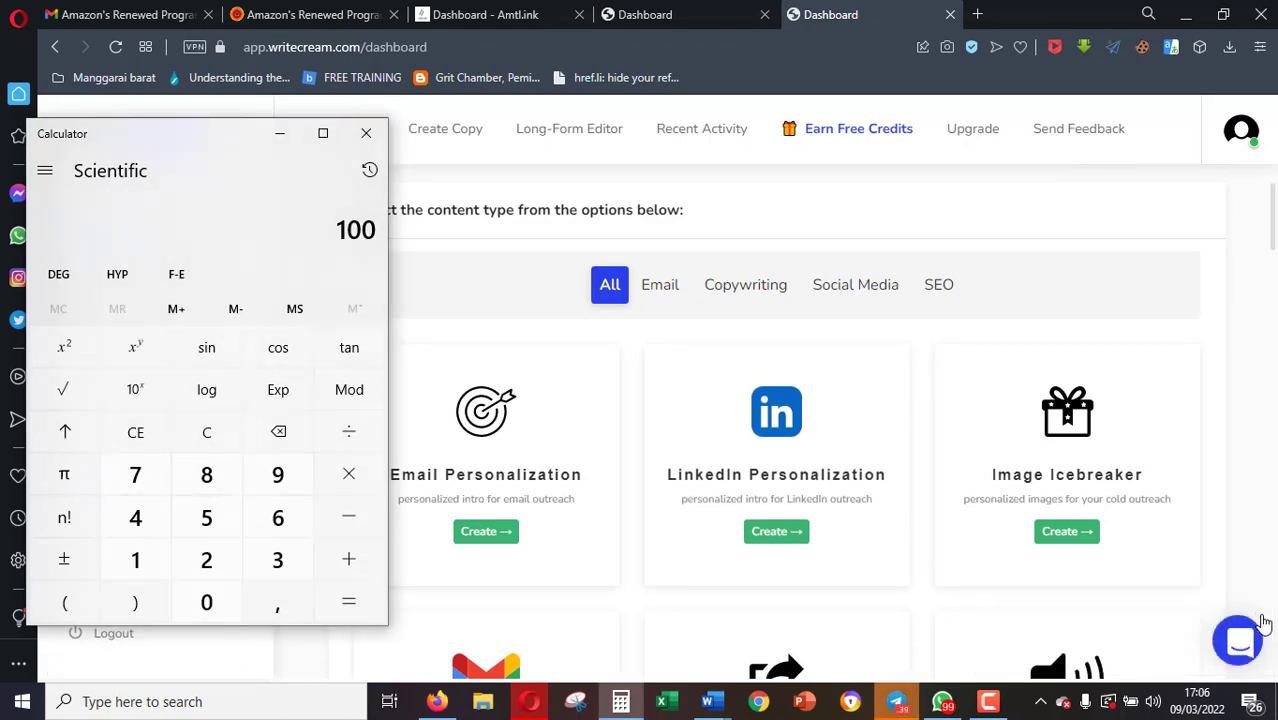
left_click(279, 137)
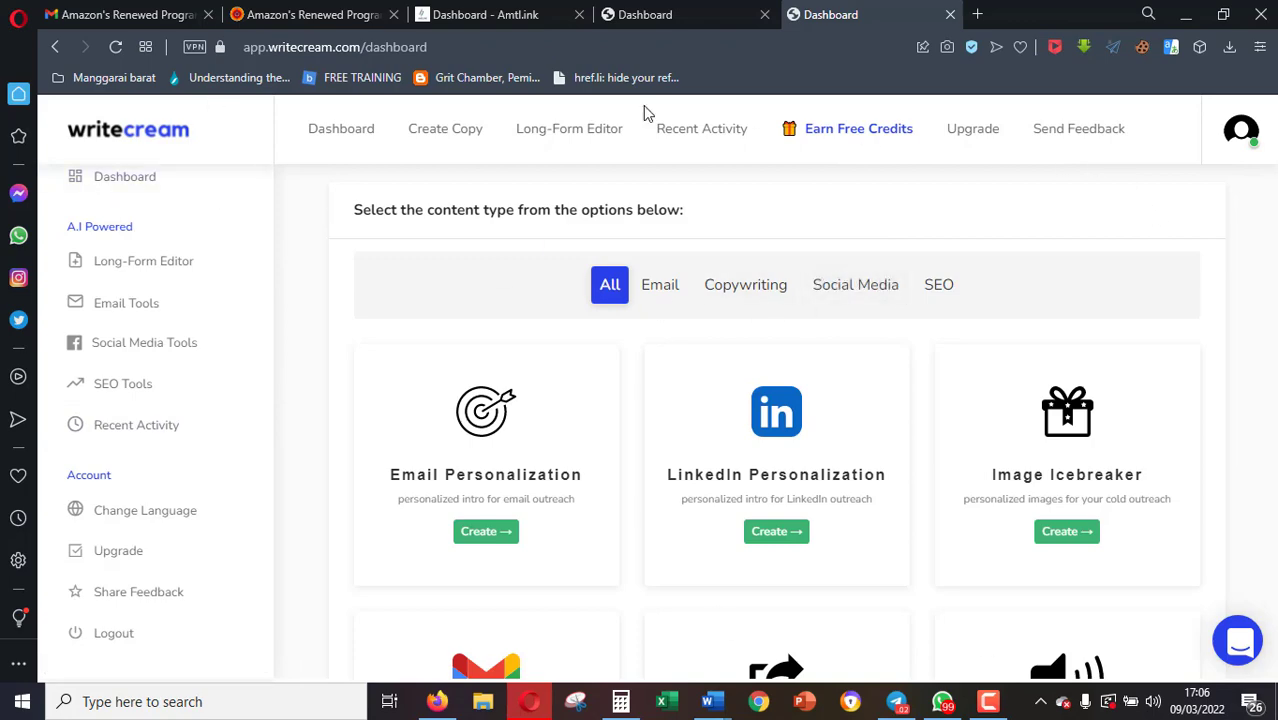
- Scroll down the dashboard's tool list until the Article Writer card is visible
scroll(571, 362, "down", 8)
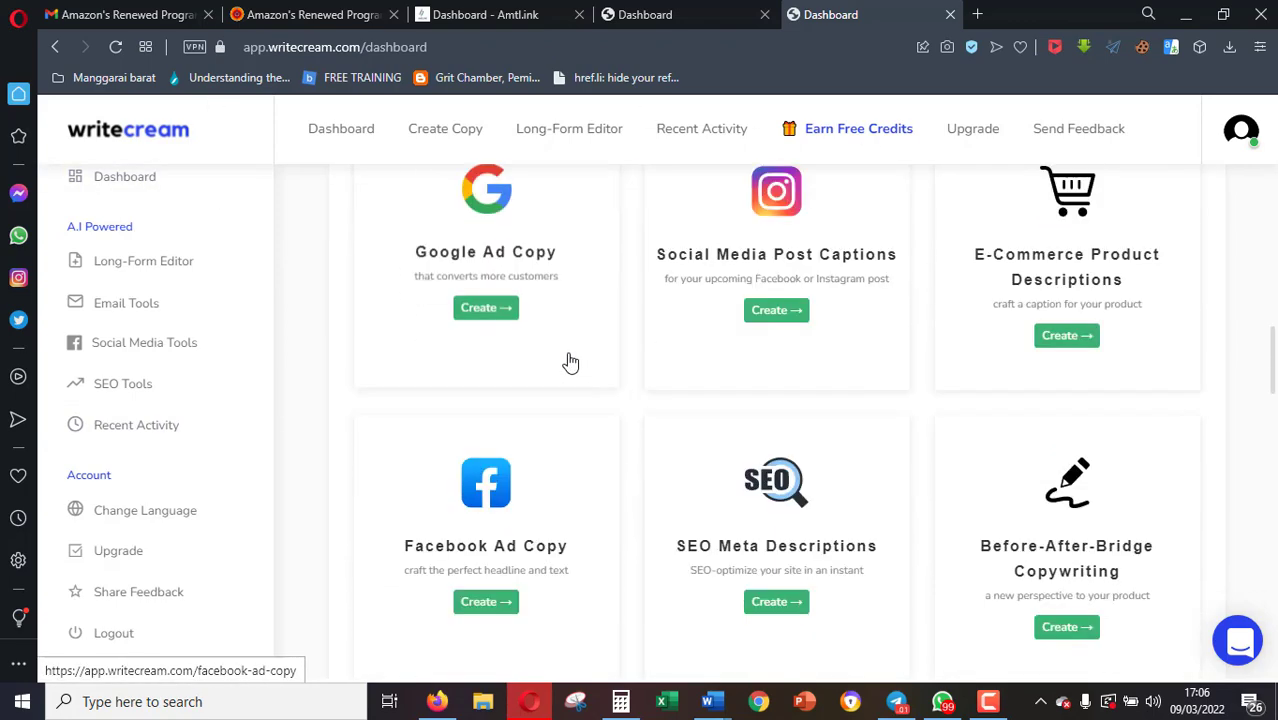
scroll(571, 362, "down", 6)
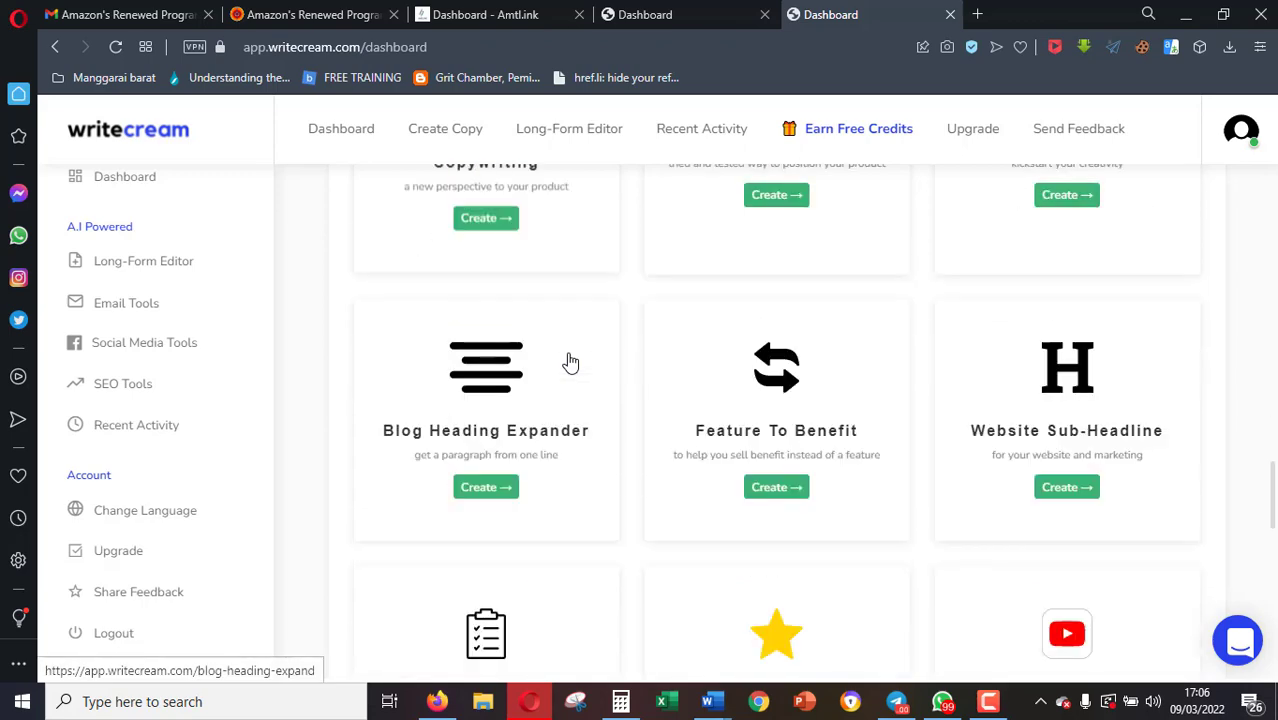
scroll(571, 362, "down", 13)
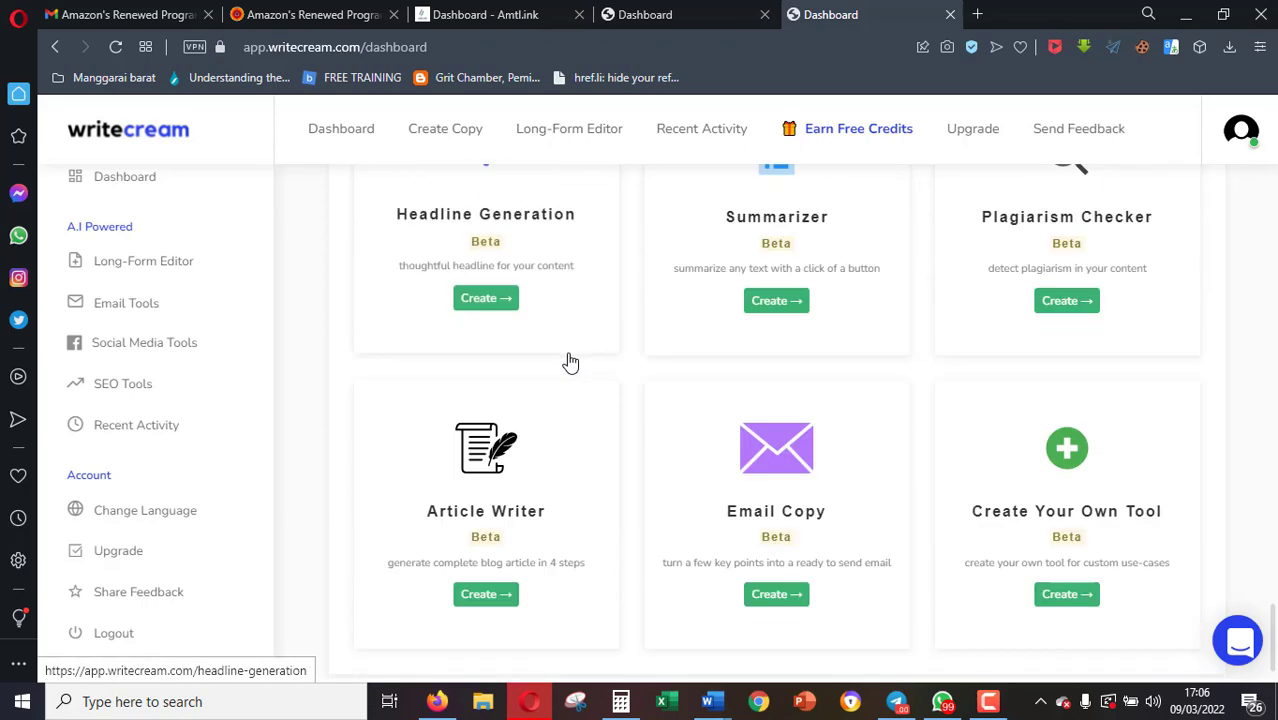
- Open Article Writer and replace the sample topic with 'How to MakeYour House More Safe from getting robber came in'
left_click(494, 568)
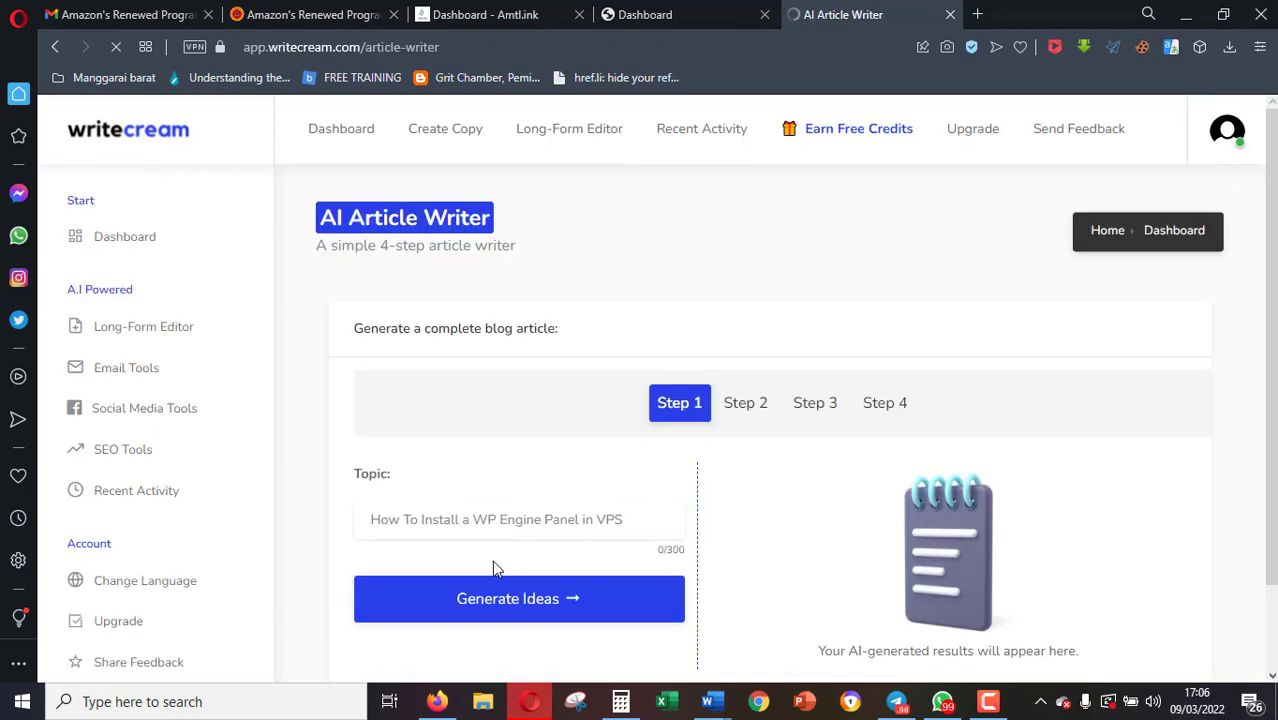
left_click(501, 518)
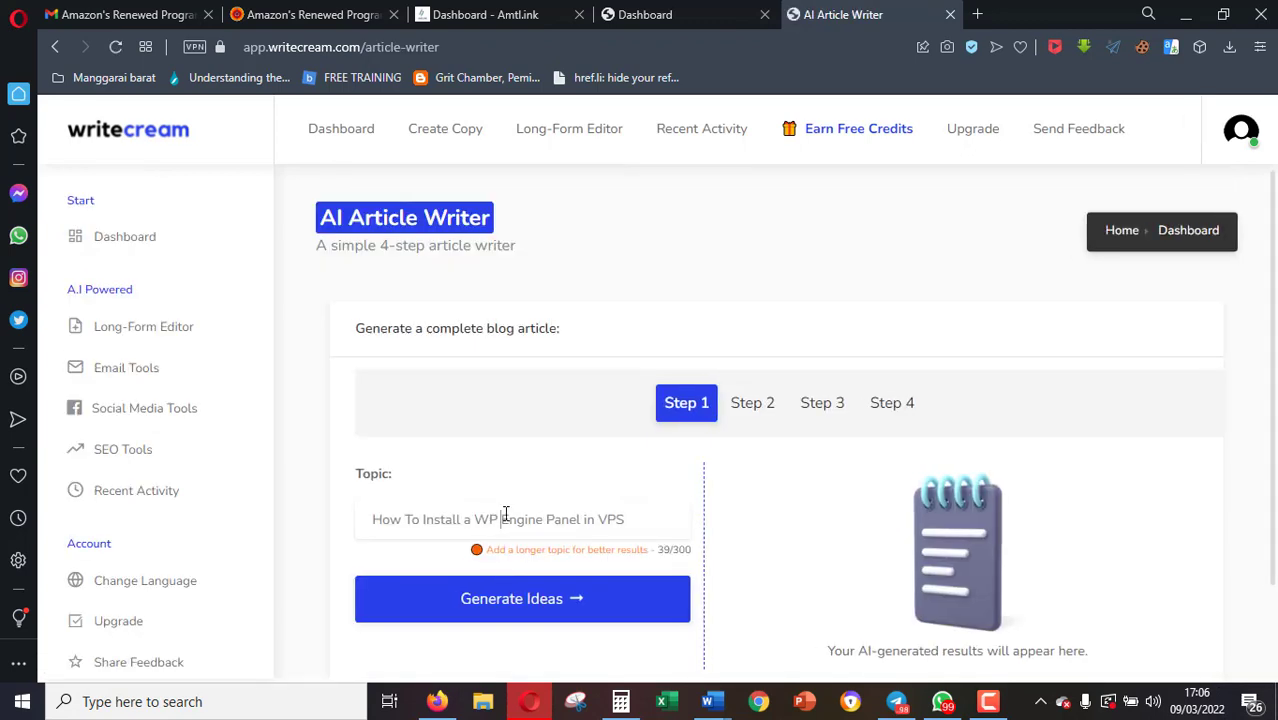
key("ctrl+a")
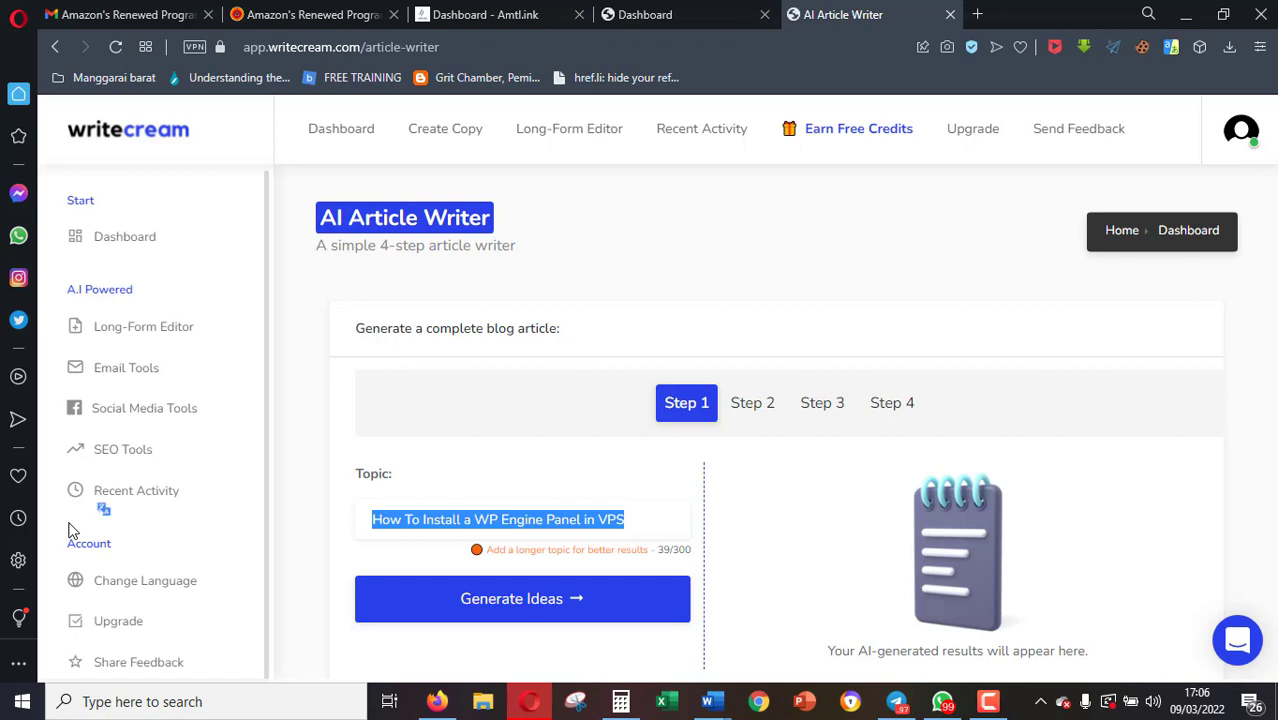
type("How ")
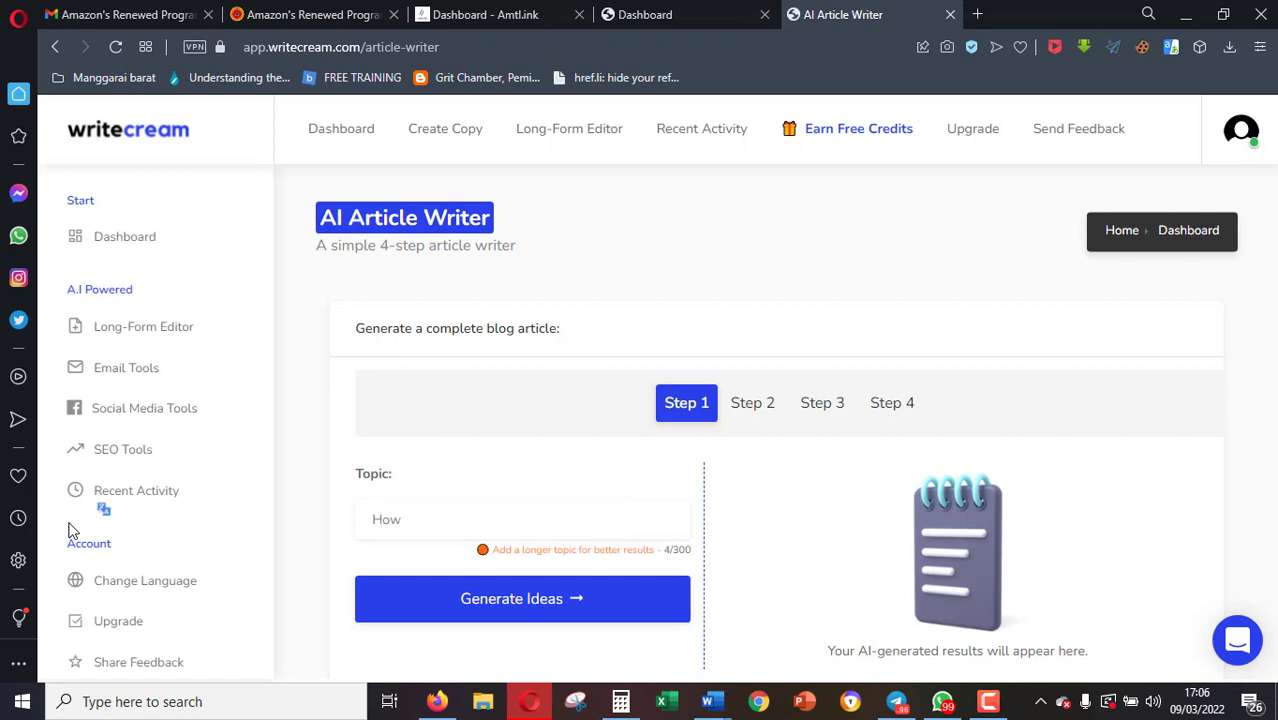
type("to Make")
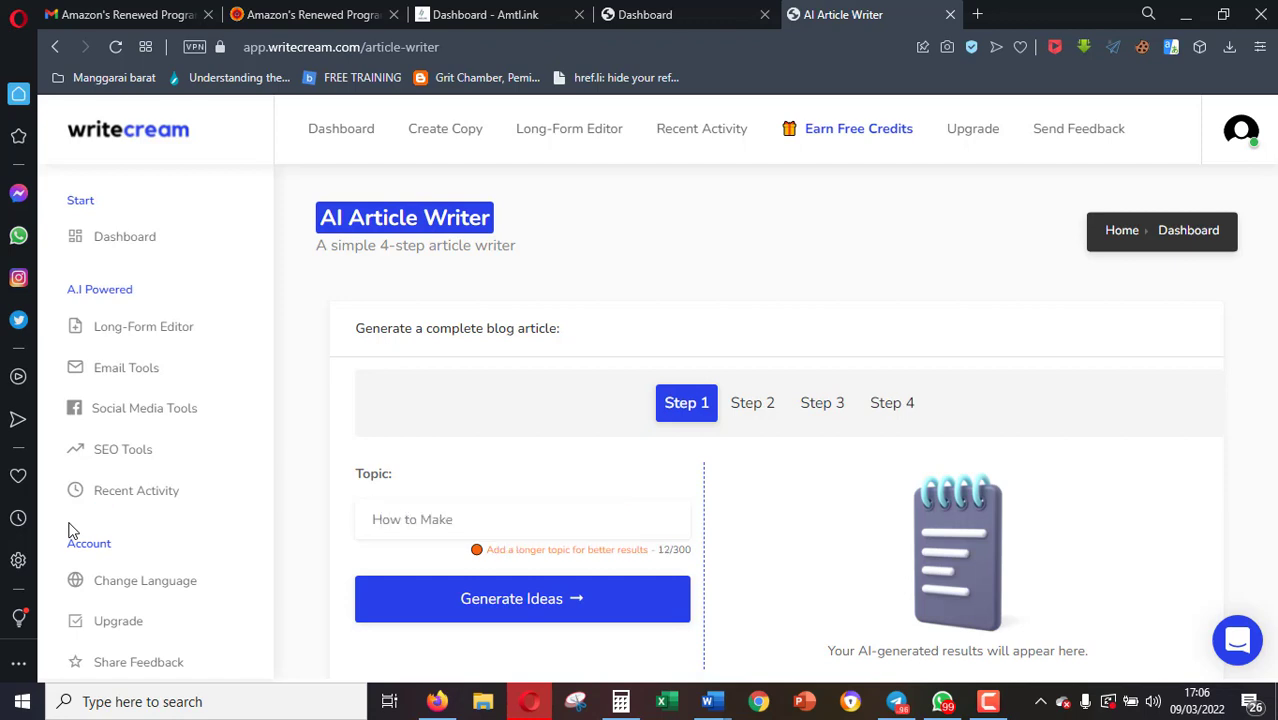
type("Your House More Safe")
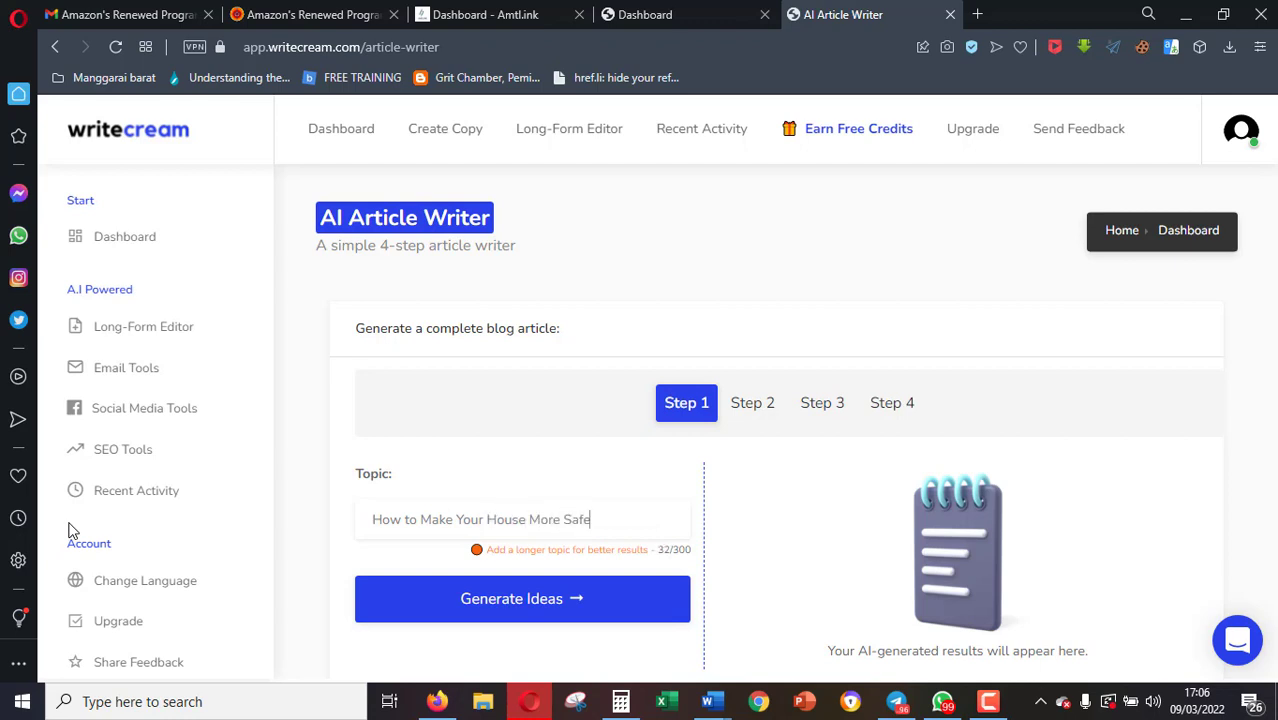
type(" from getting robb")
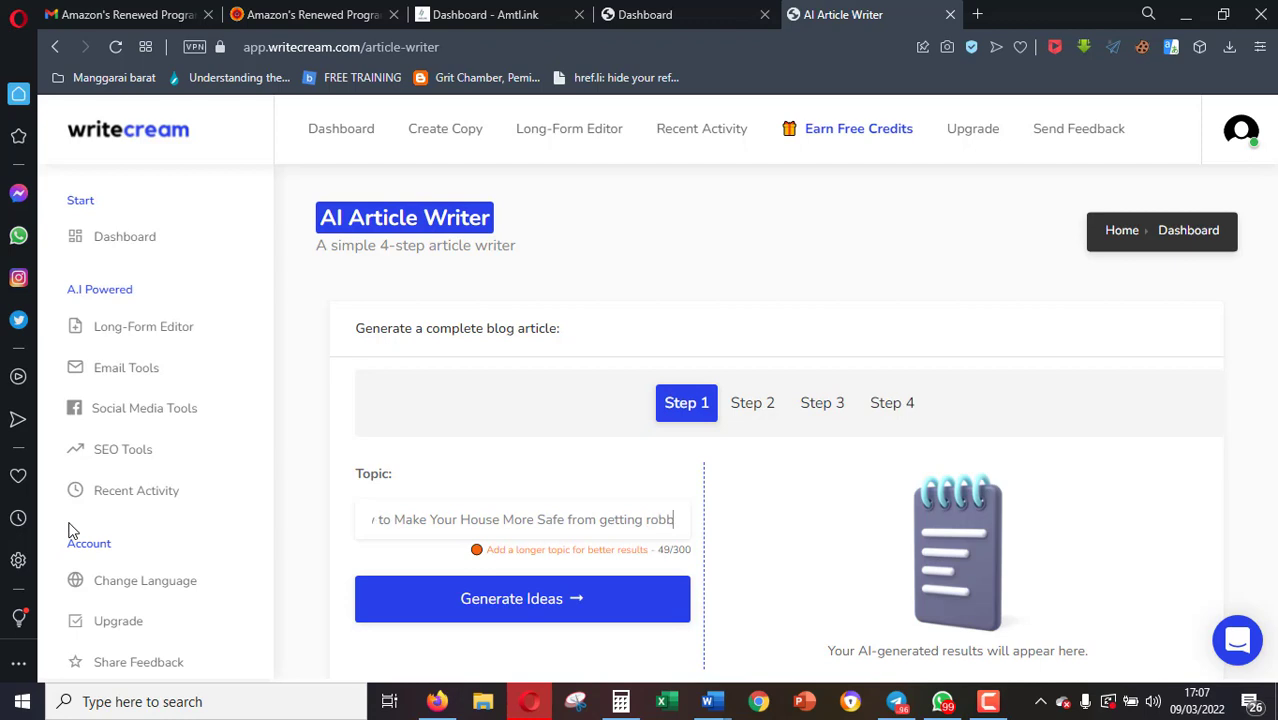
type("er came in")
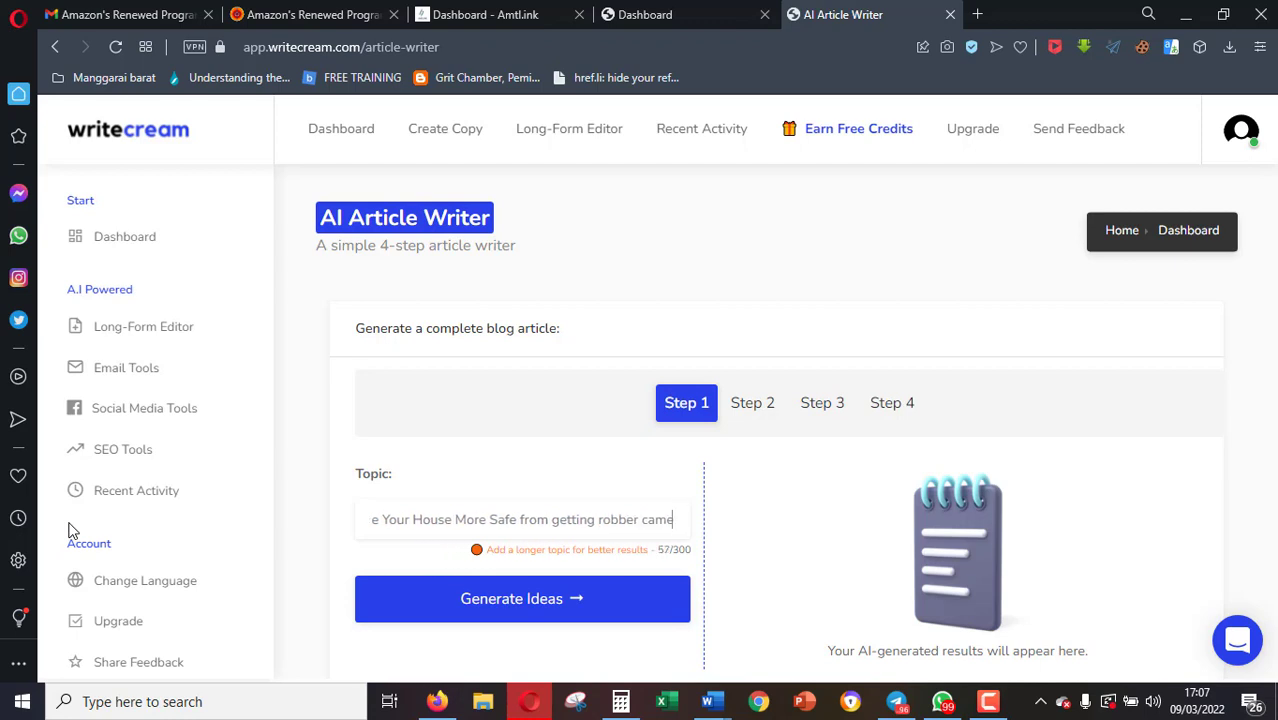
- Generate blog title ideas for the house-safety topic and view Ideas 2 through 5
left_click(496, 600)
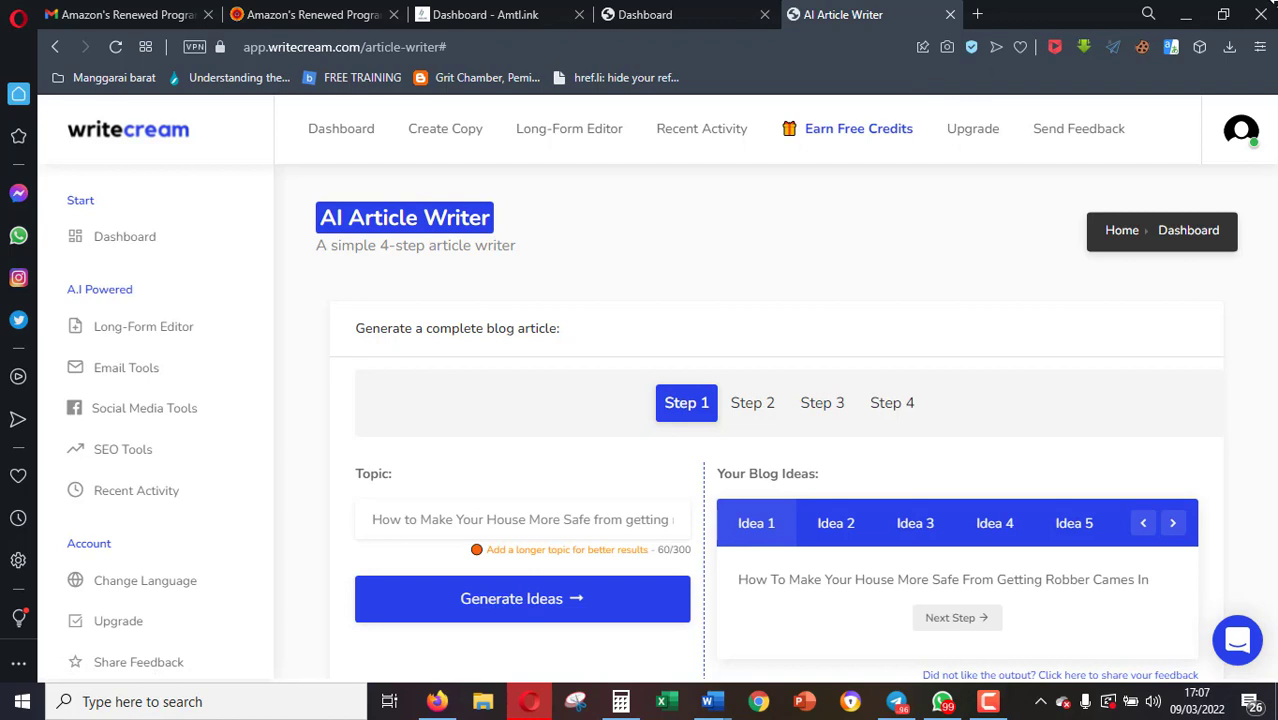
scroll(712, 345, "down", 2)
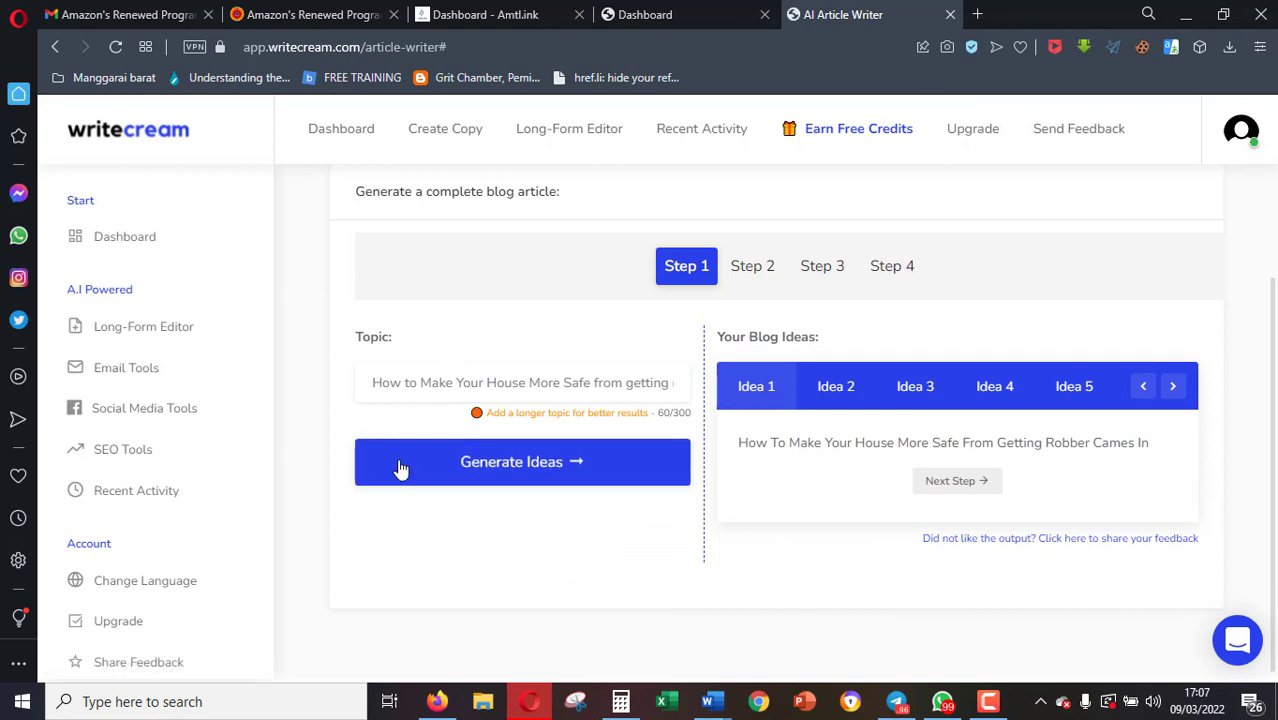
left_click(845, 390)
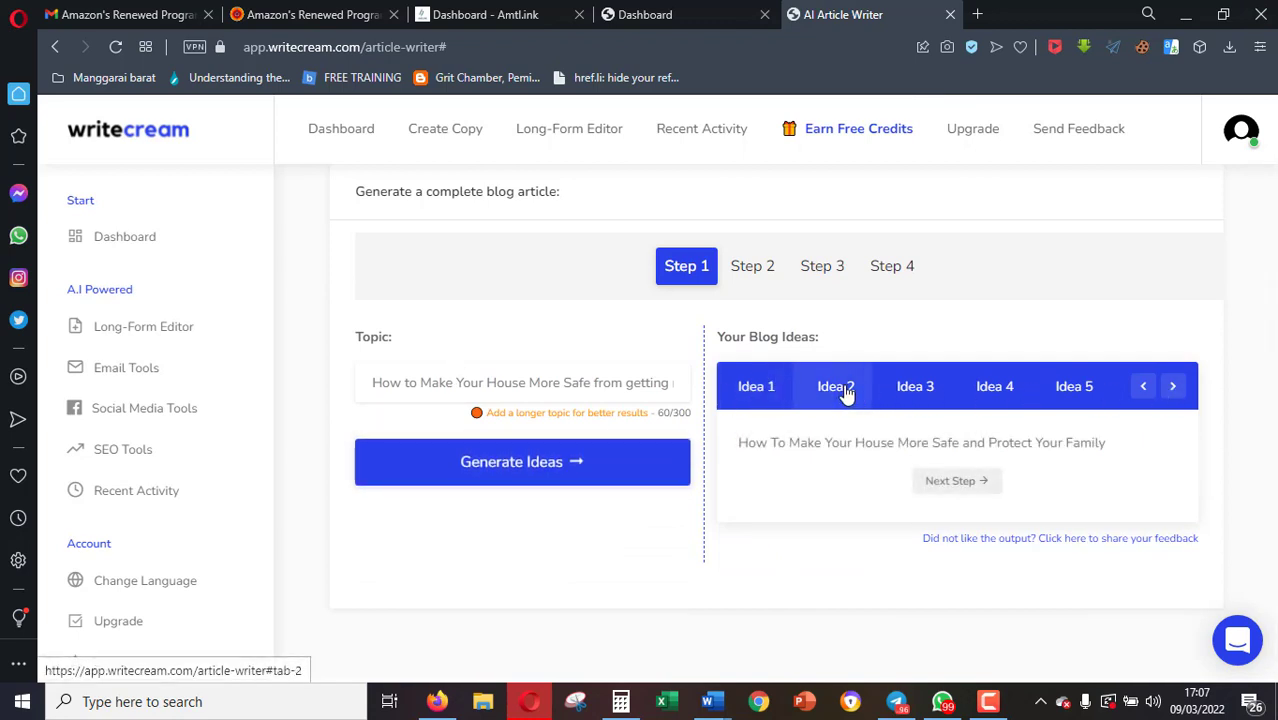
left_click(905, 390)
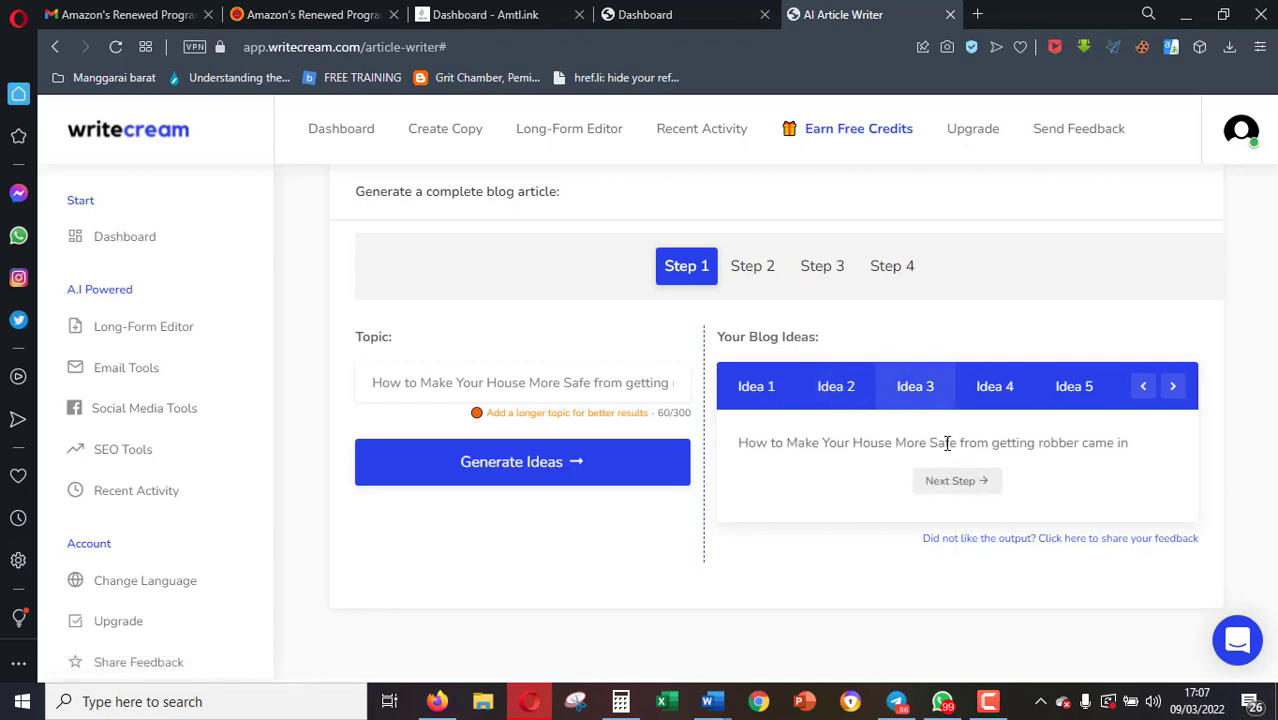
left_click(989, 393)
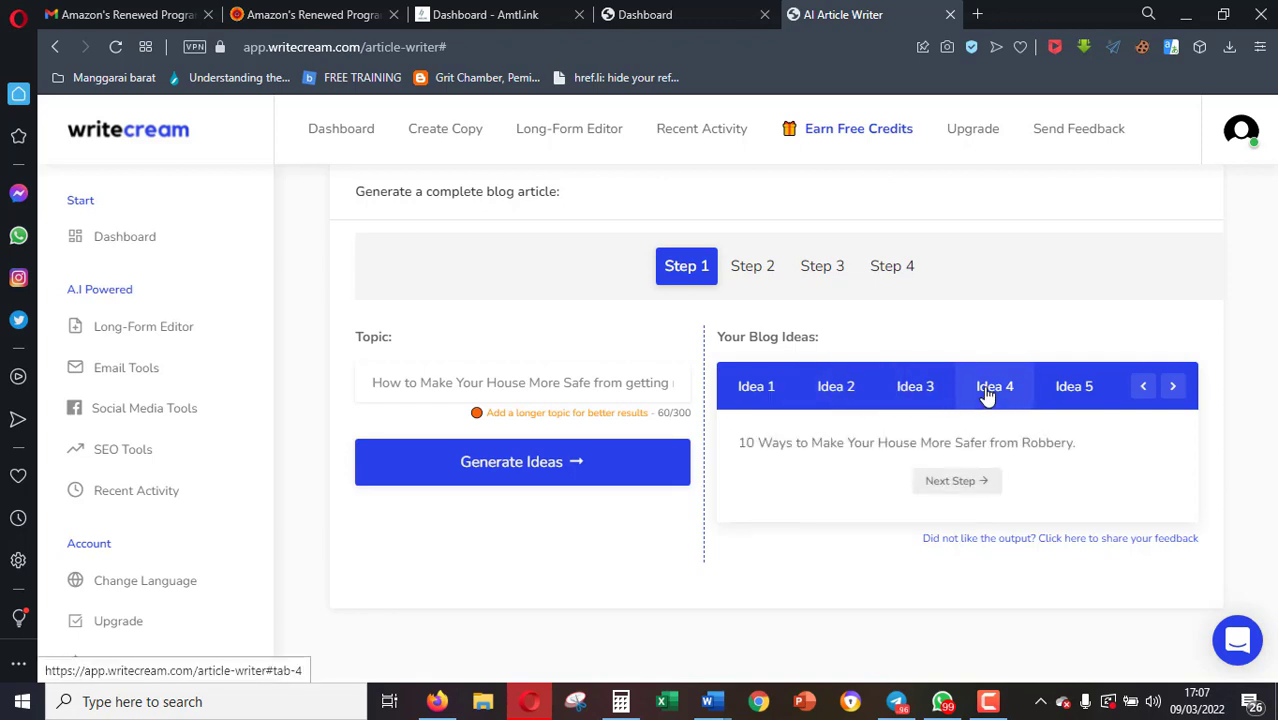
left_click(1068, 388)
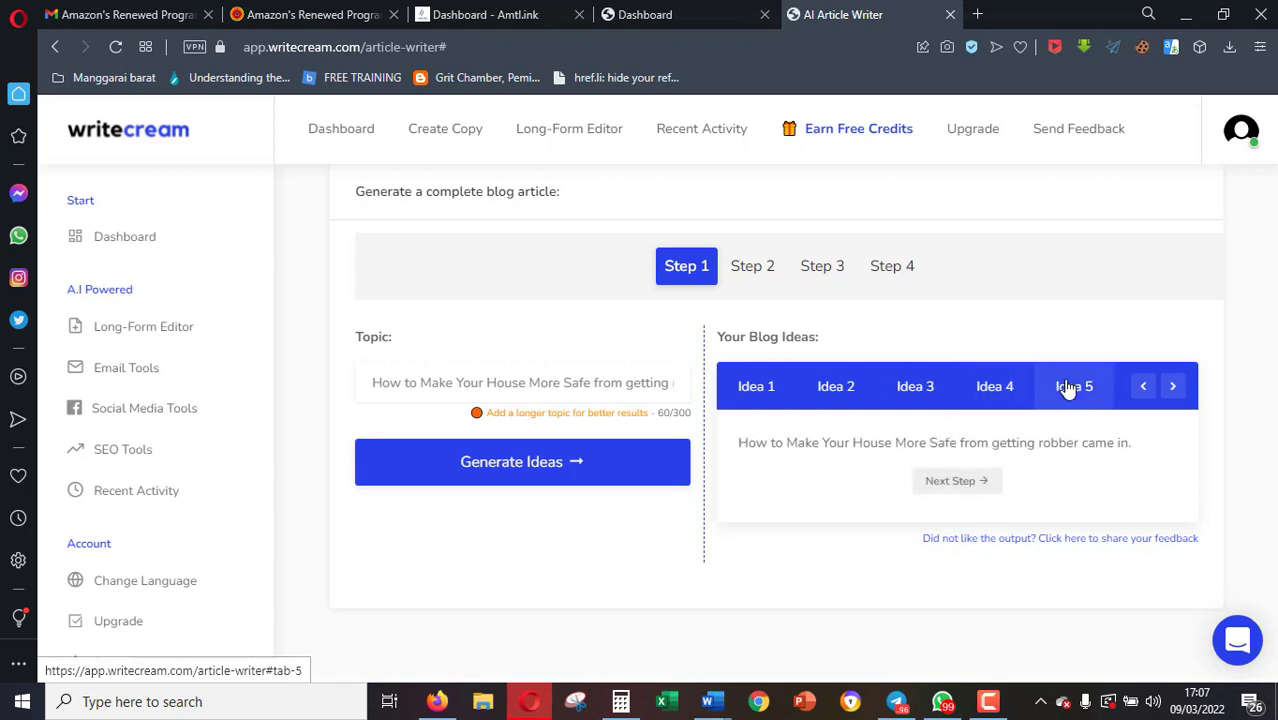
- Compare Ideas 1 through 4 again and settle on the fifth idea
left_click(757, 392)
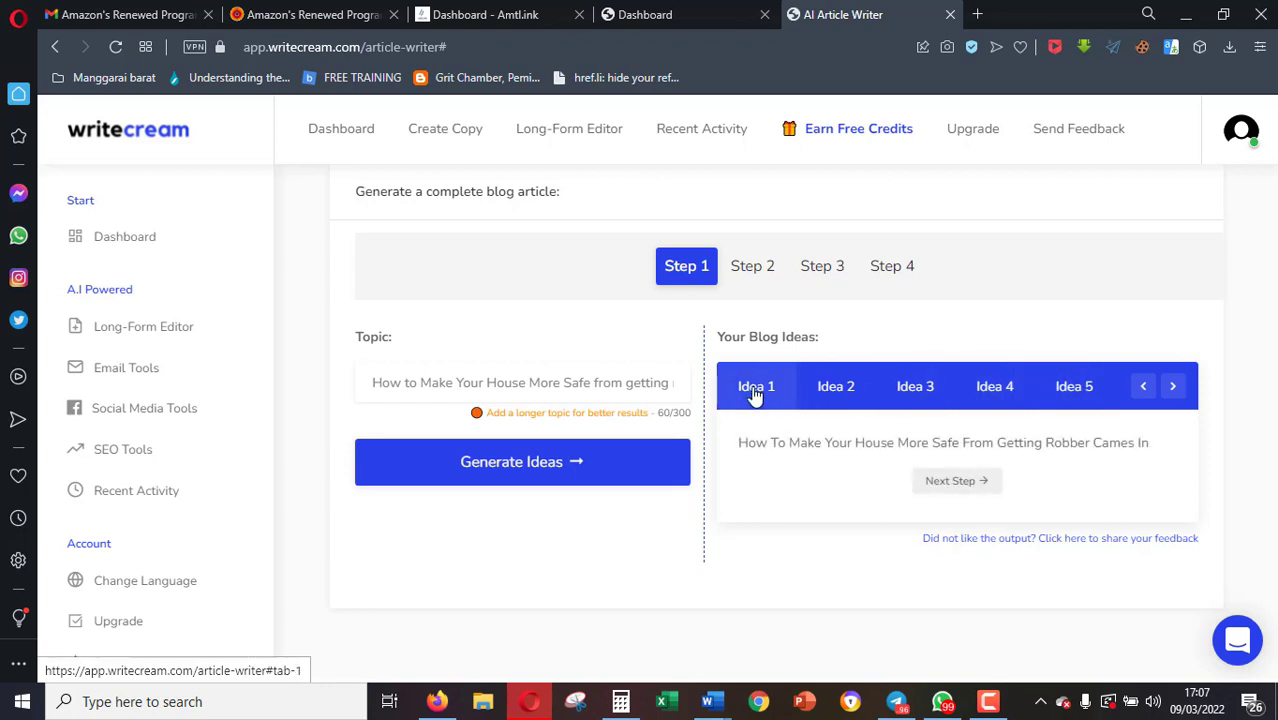
left_click(832, 393)
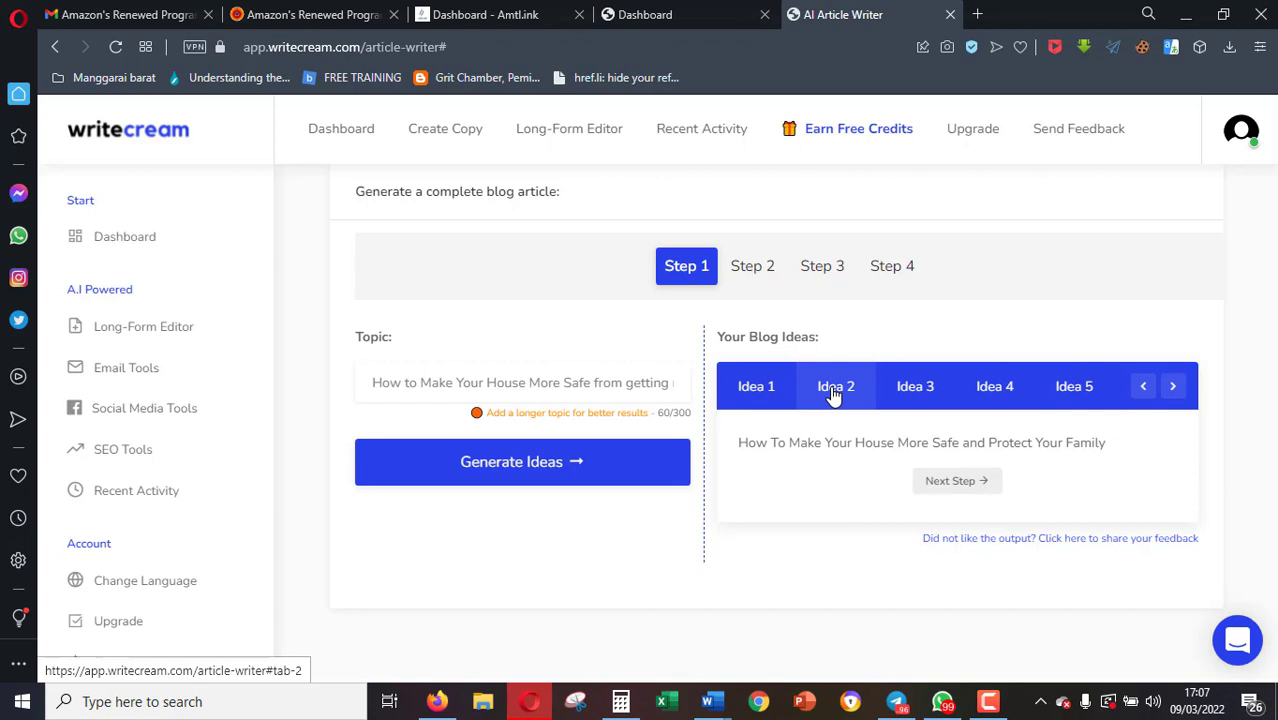
left_click(910, 388)
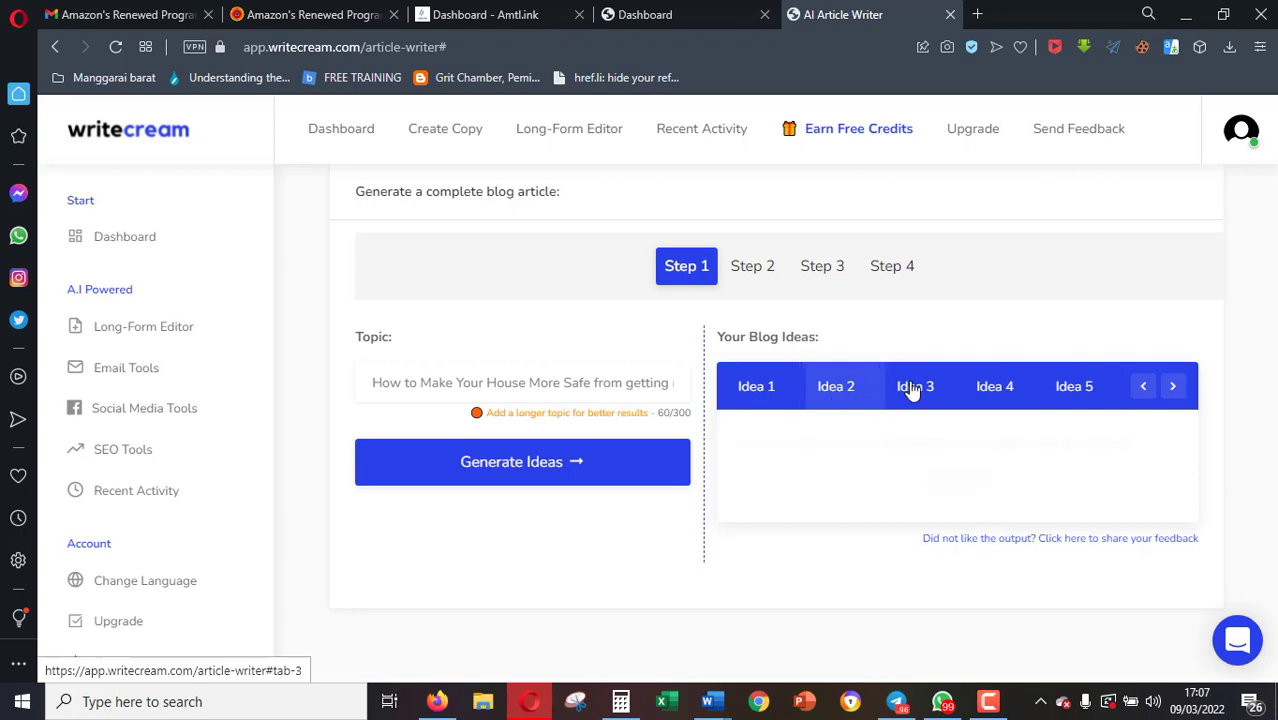
left_click(995, 390)
left_click(1070, 385)
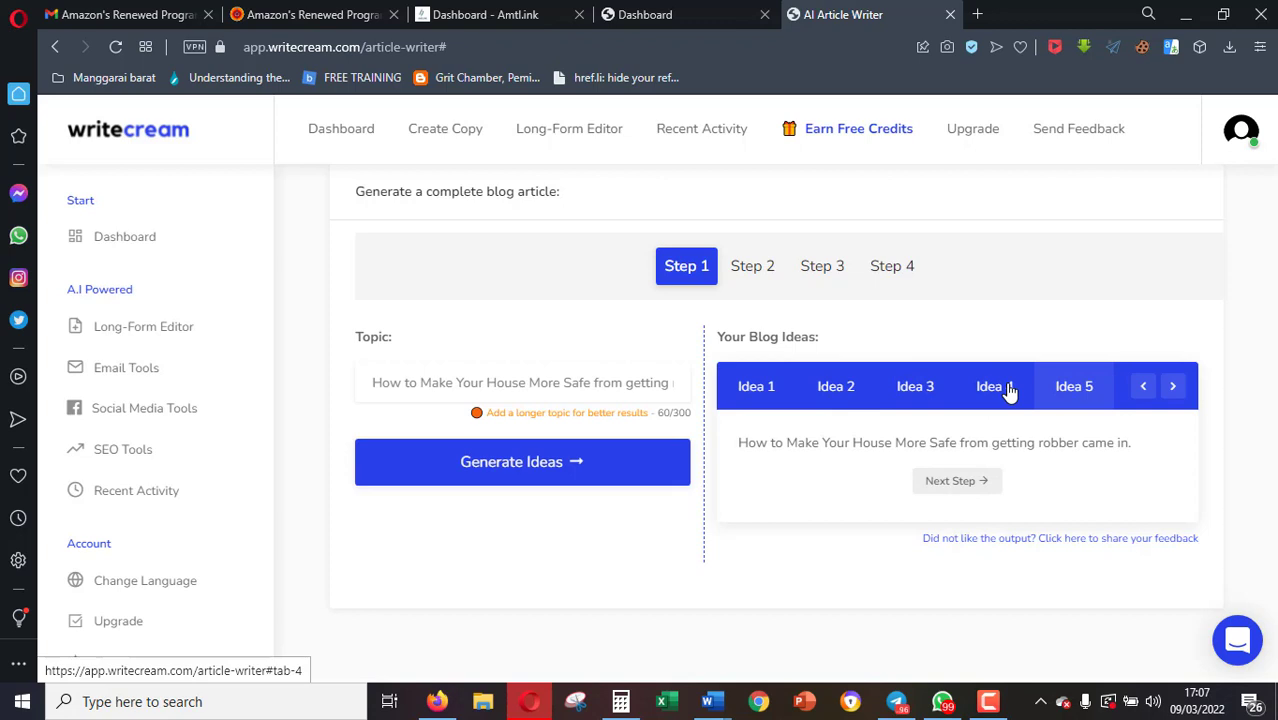
- Generate intros, compare Intros 2–4, and carry Intro 4 ('Home security is a top concern…') to Step 3
left_click(951, 481)
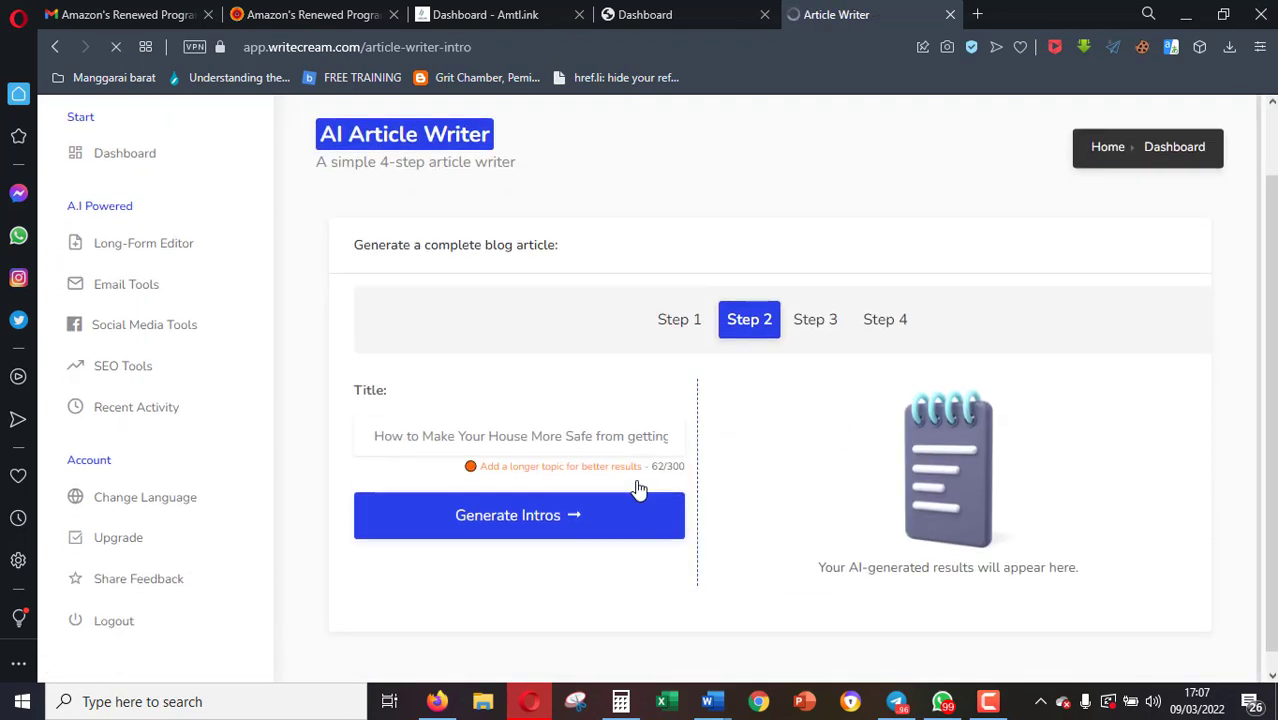
left_click(587, 482)
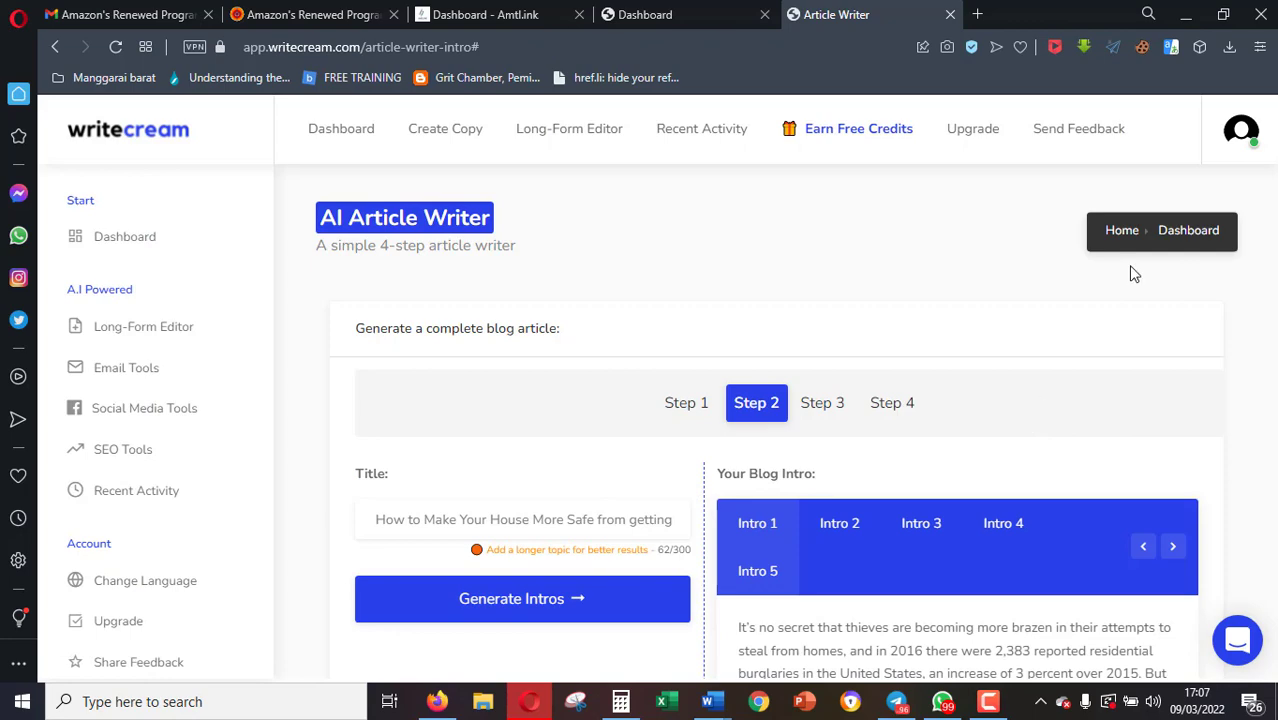
scroll(873, 491, "down", 3)
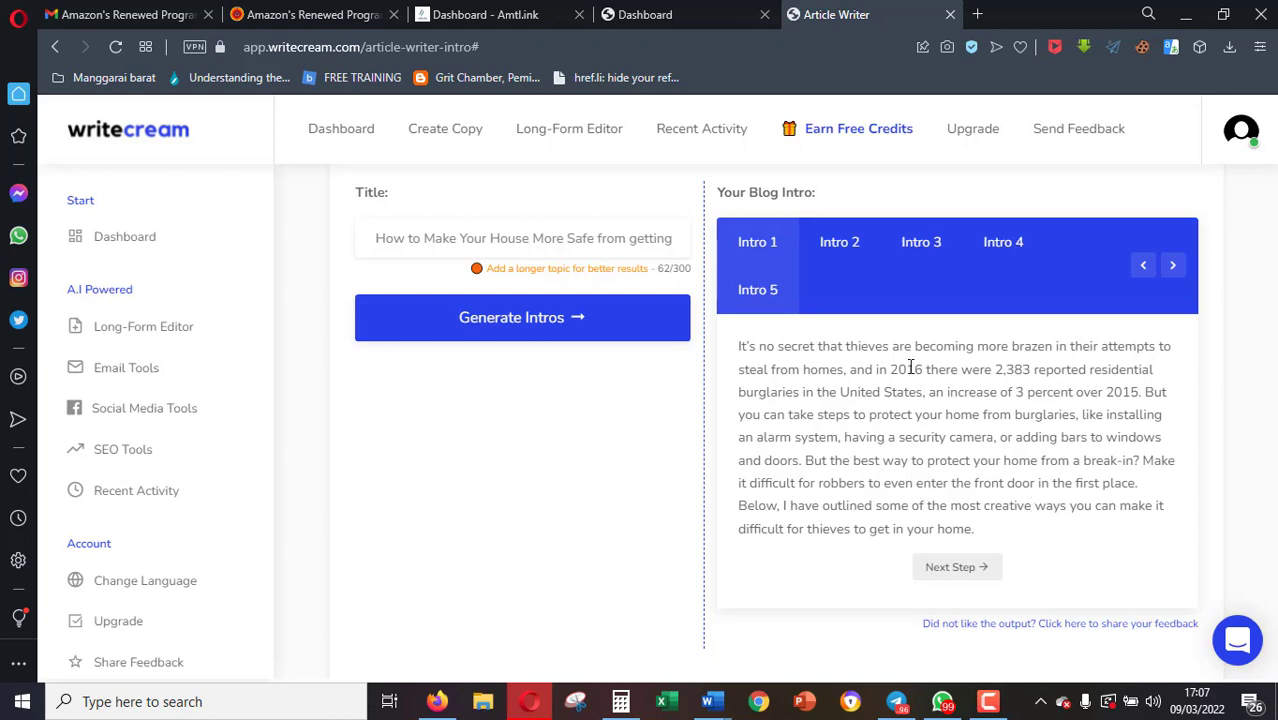
left_click(849, 242)
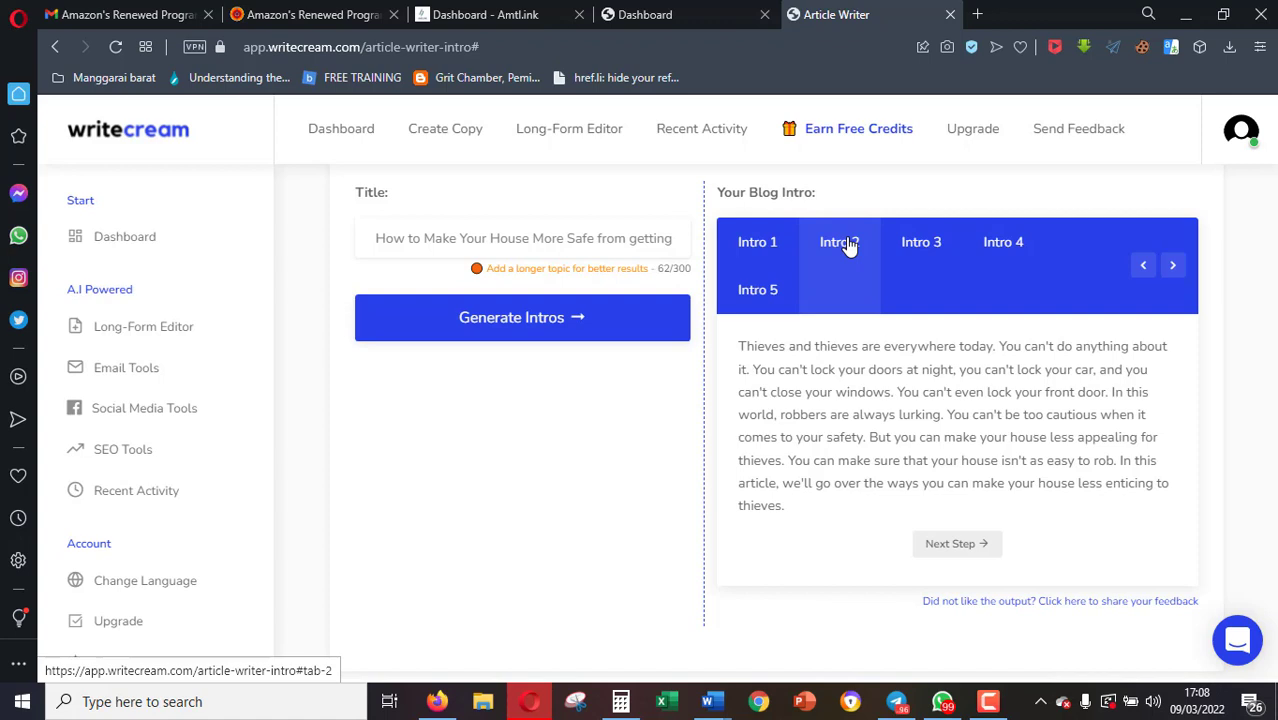
left_click(934, 246)
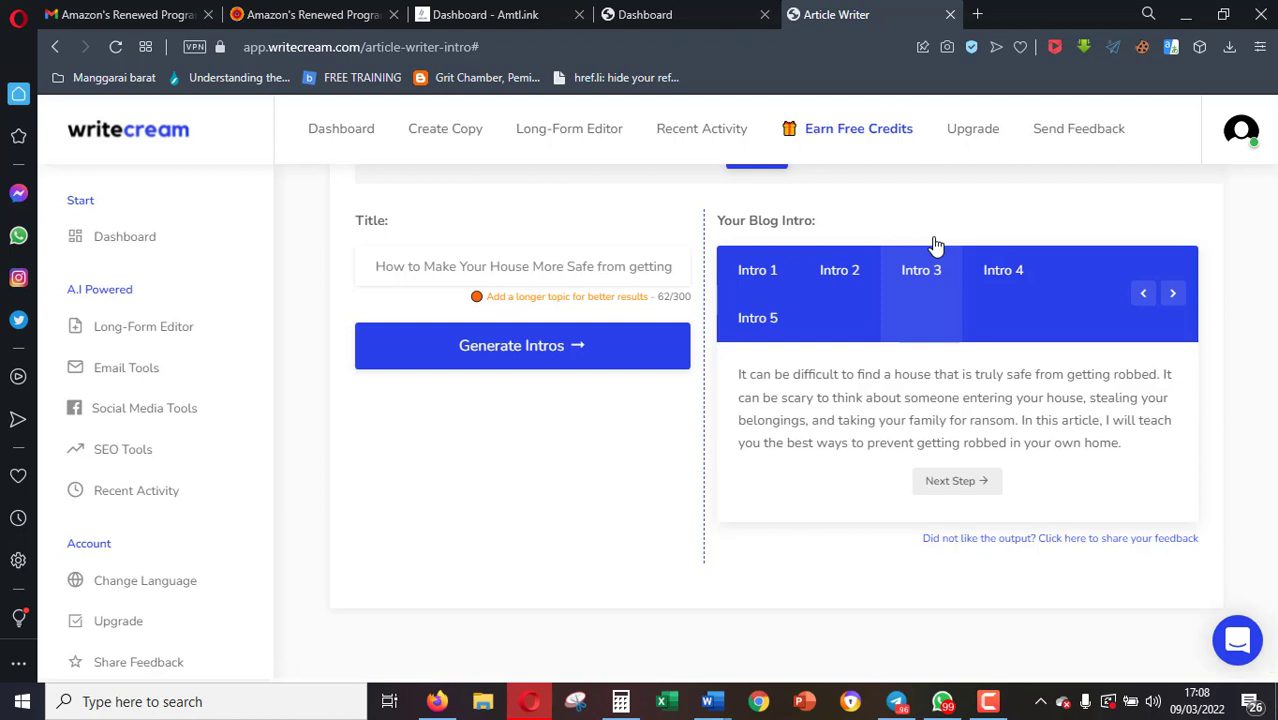
left_click(985, 275)
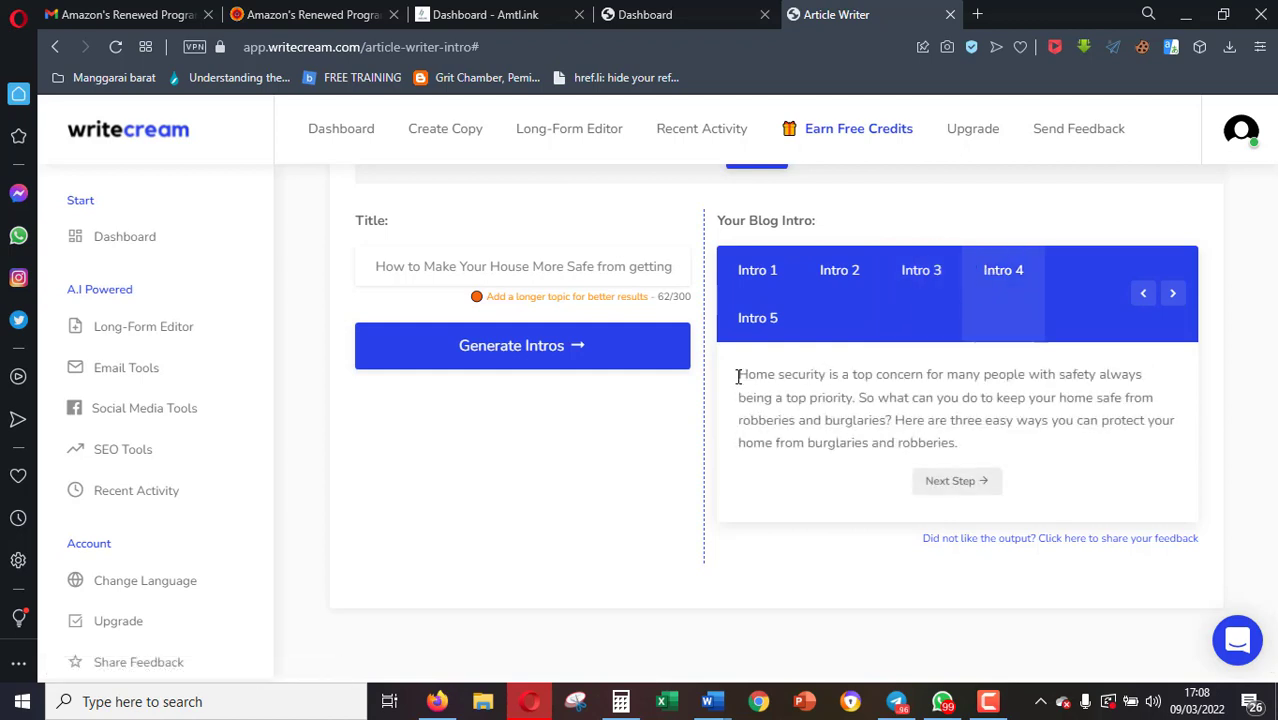
left_click(956, 485)
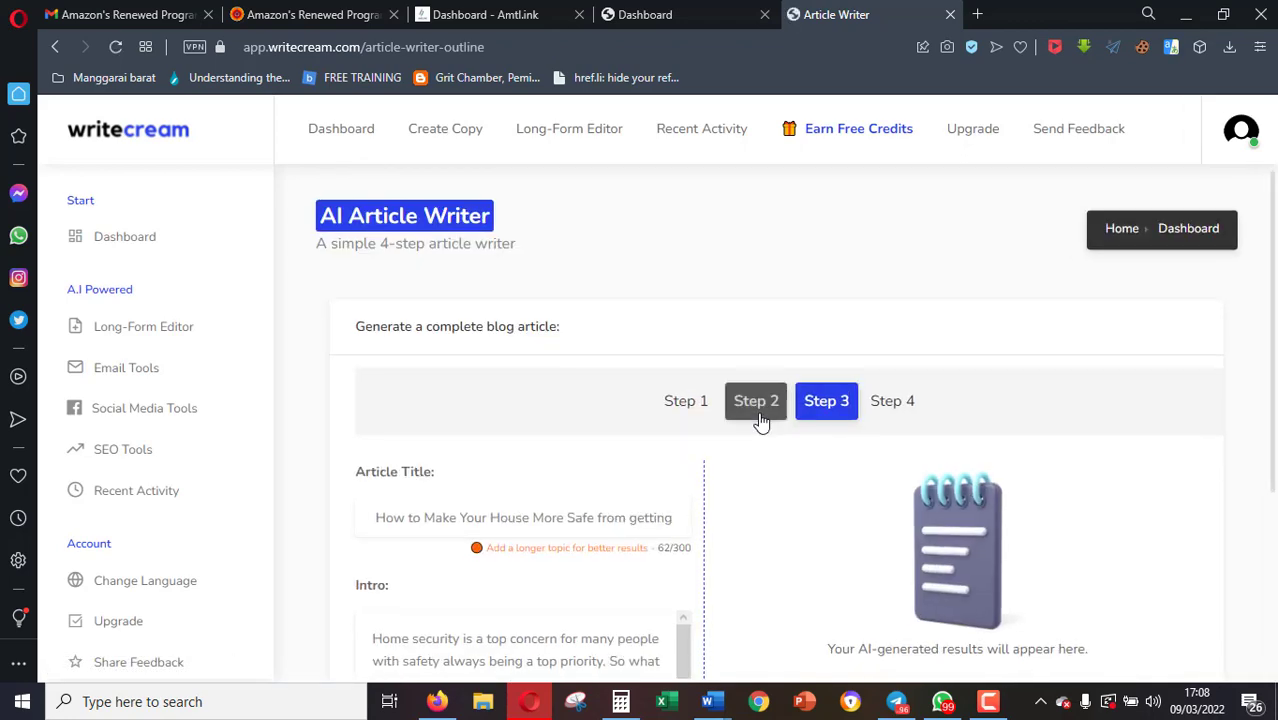
- Generate outlines, browse Outlines 2–4, and choose Outline 2: entry points, security cameras, security alarms
scroll(760, 420, "down", 2)
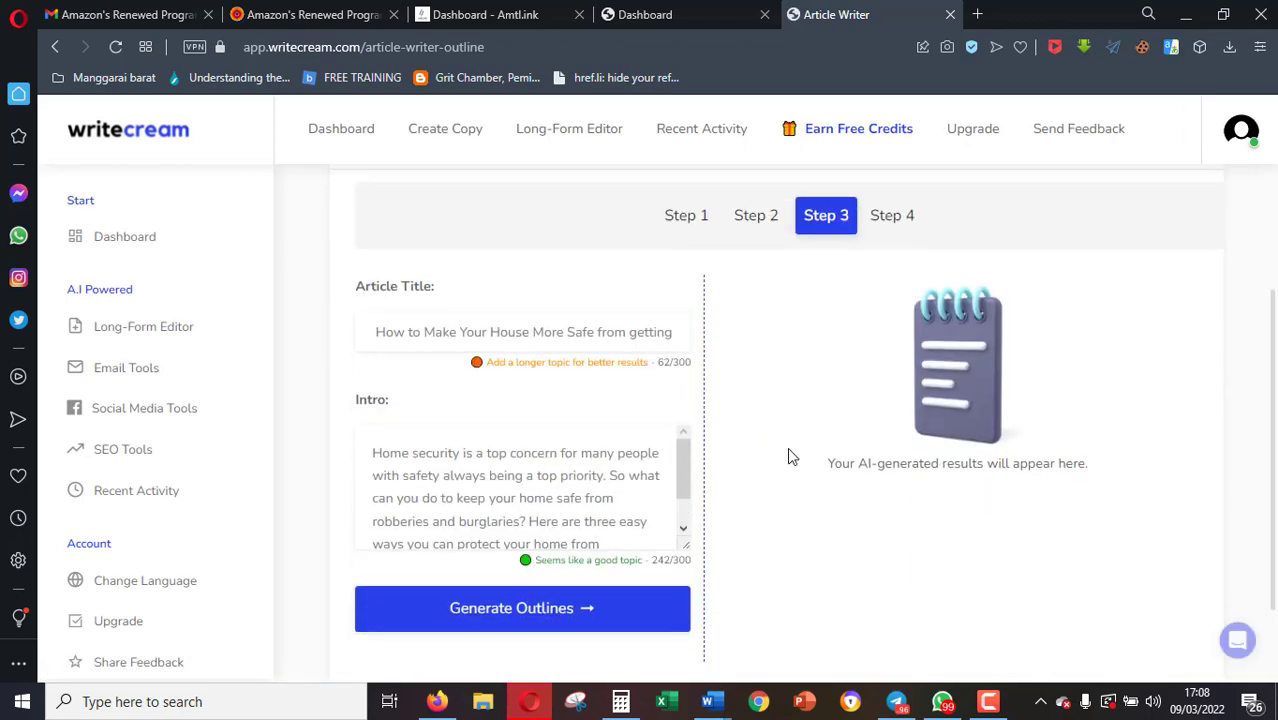
left_click(551, 608)
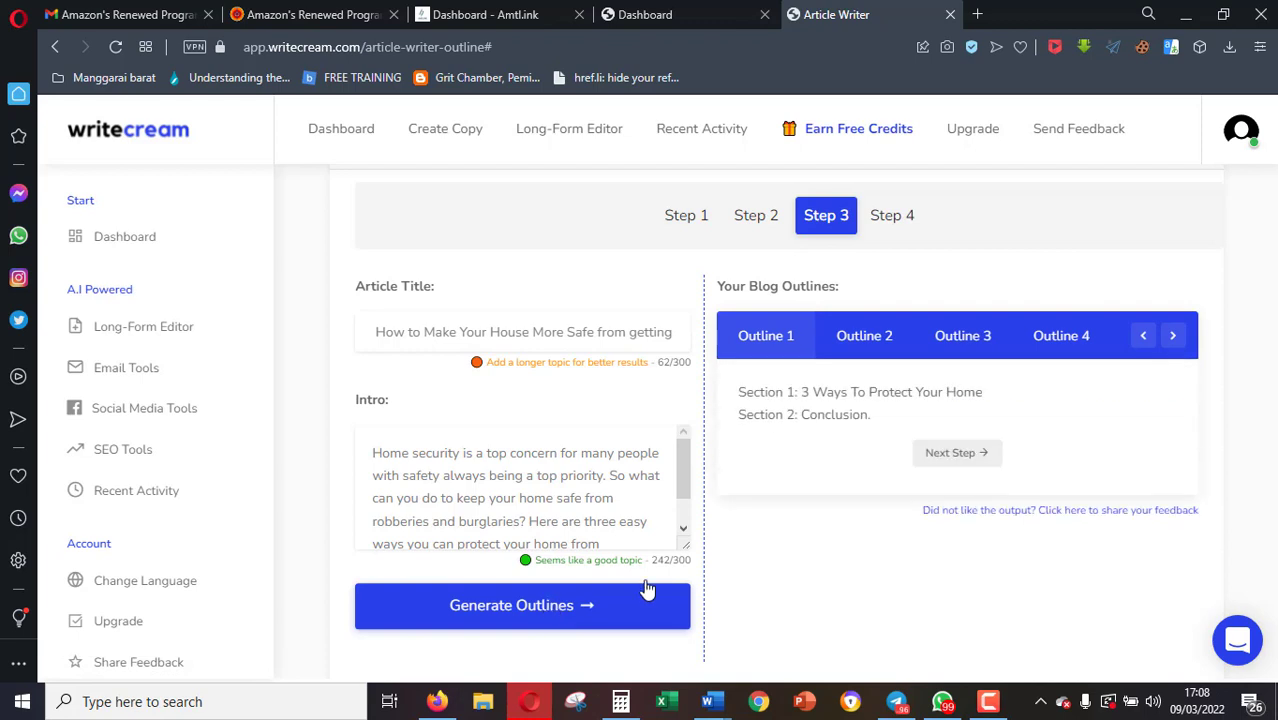
left_click(864, 338)
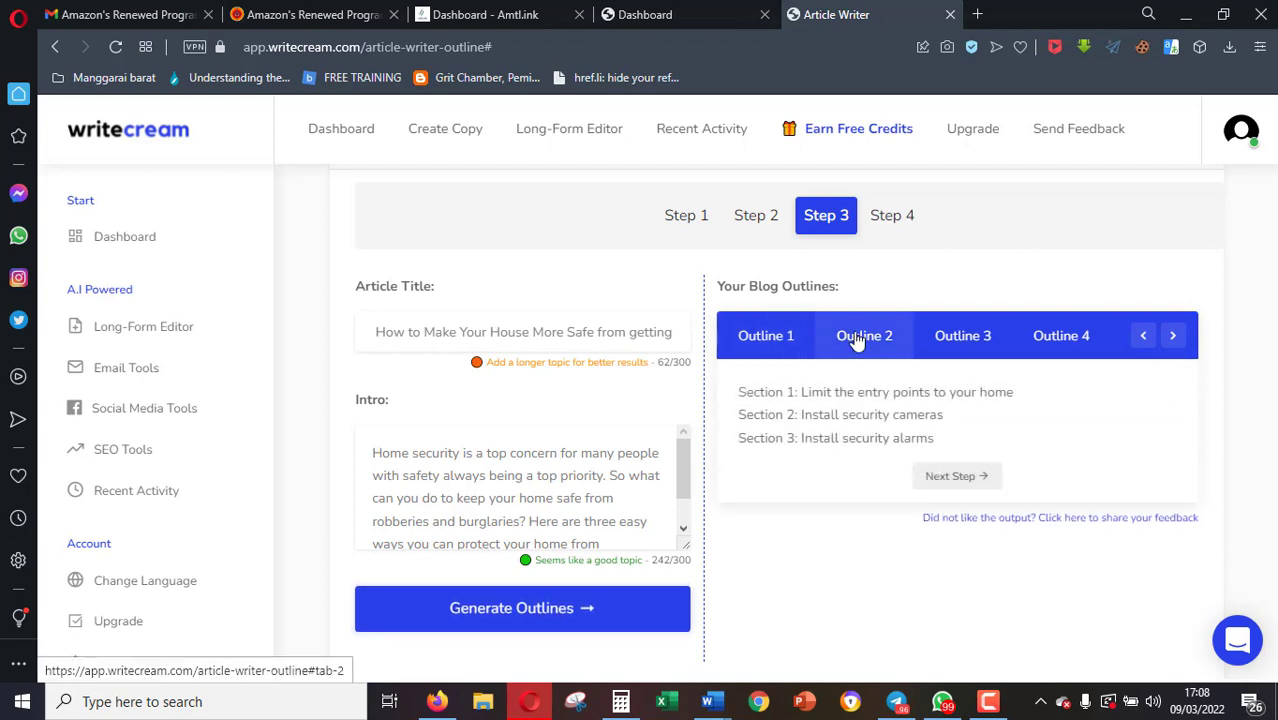
left_click(924, 336)
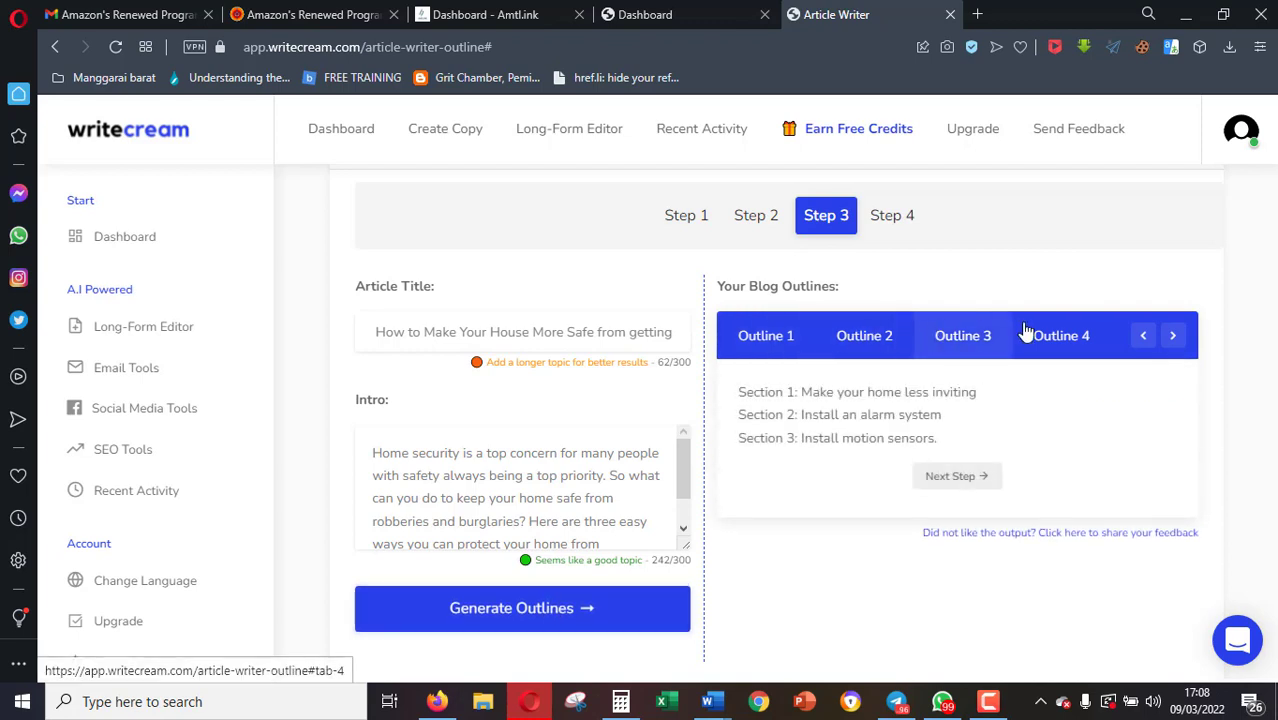
left_click(1025, 332)
left_click(958, 336)
left_click(880, 338)
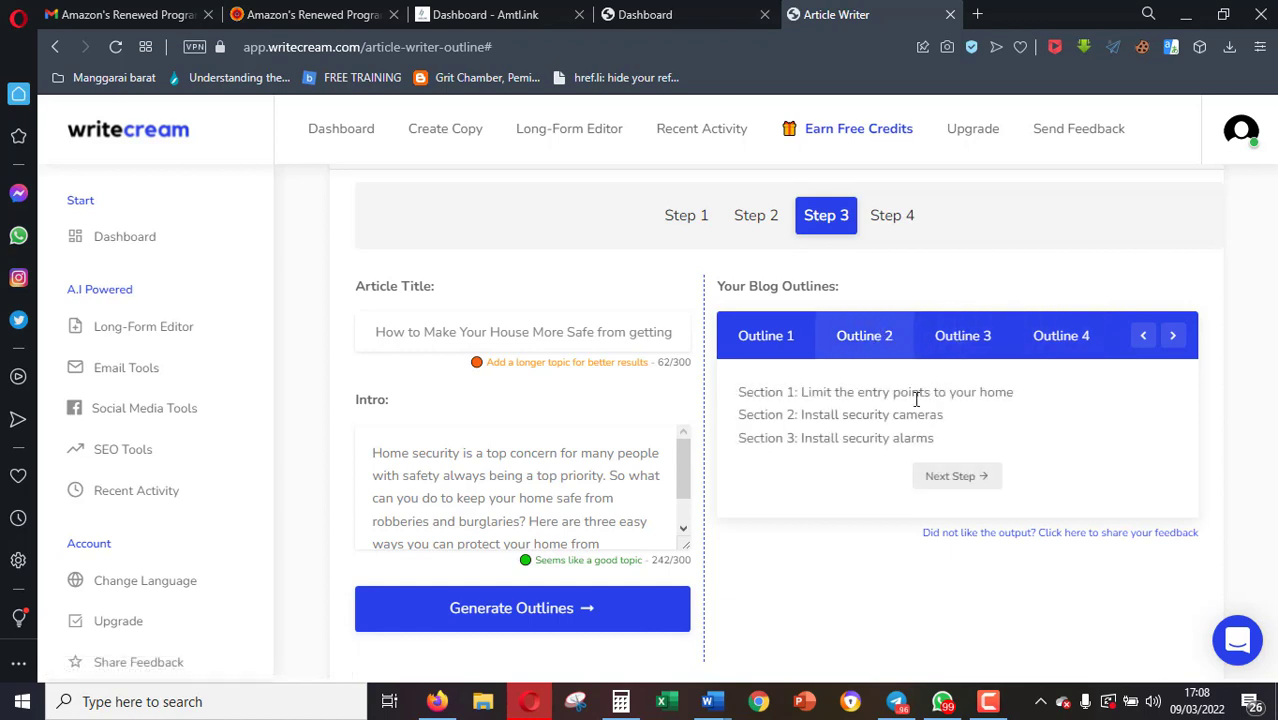
- On the article step, enter 'Conclusion' as the fourth outline section
left_click(948, 479)
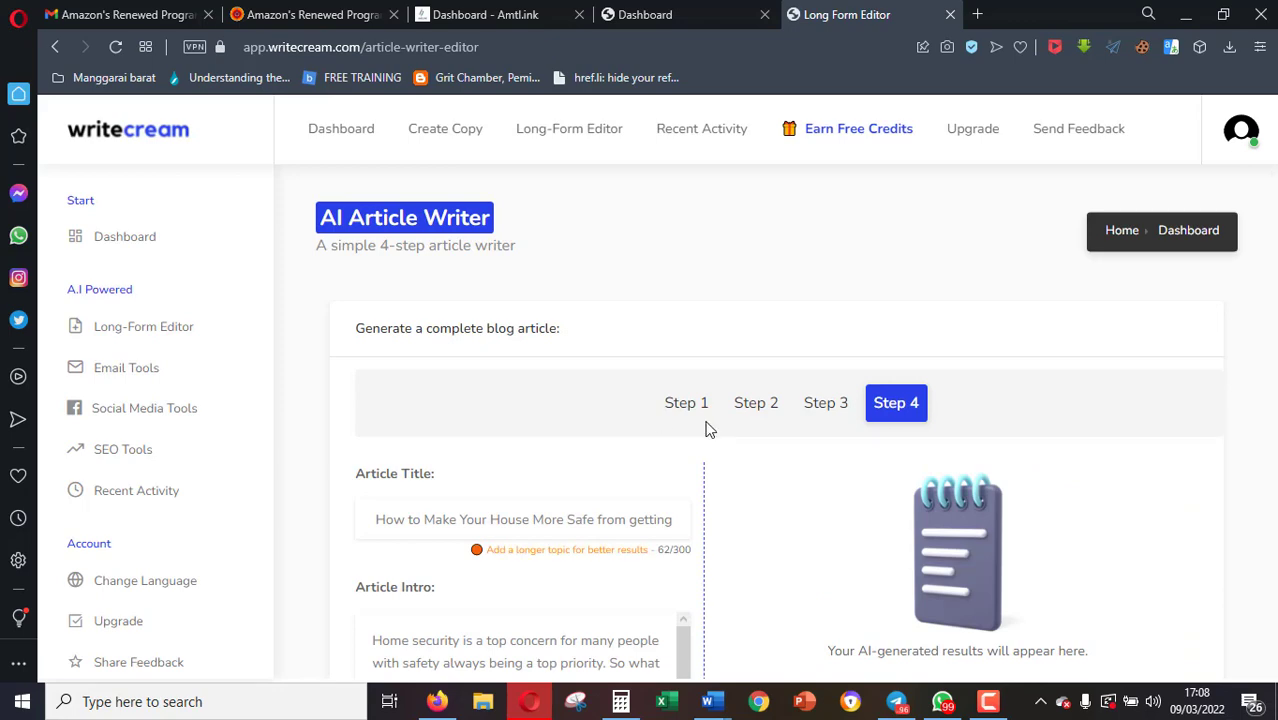
scroll(668, 533, "down", 3)
scroll(654, 540, "down", 2)
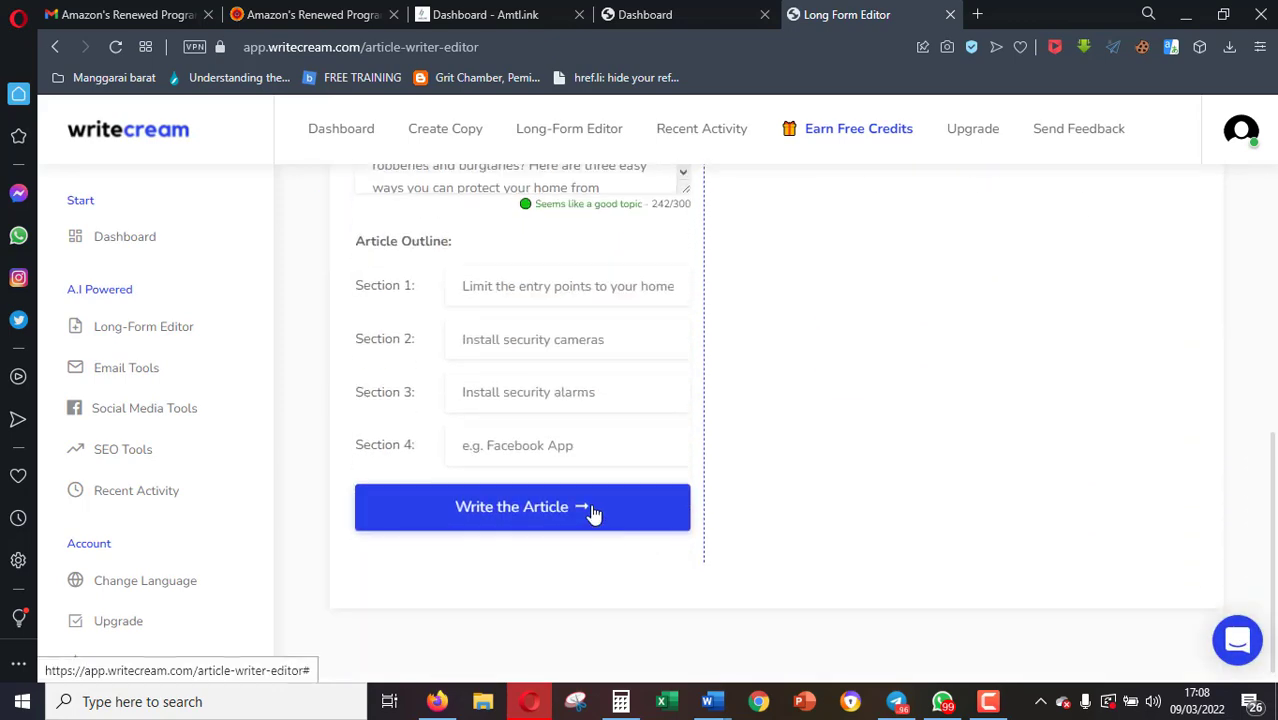
left_click(606, 443)
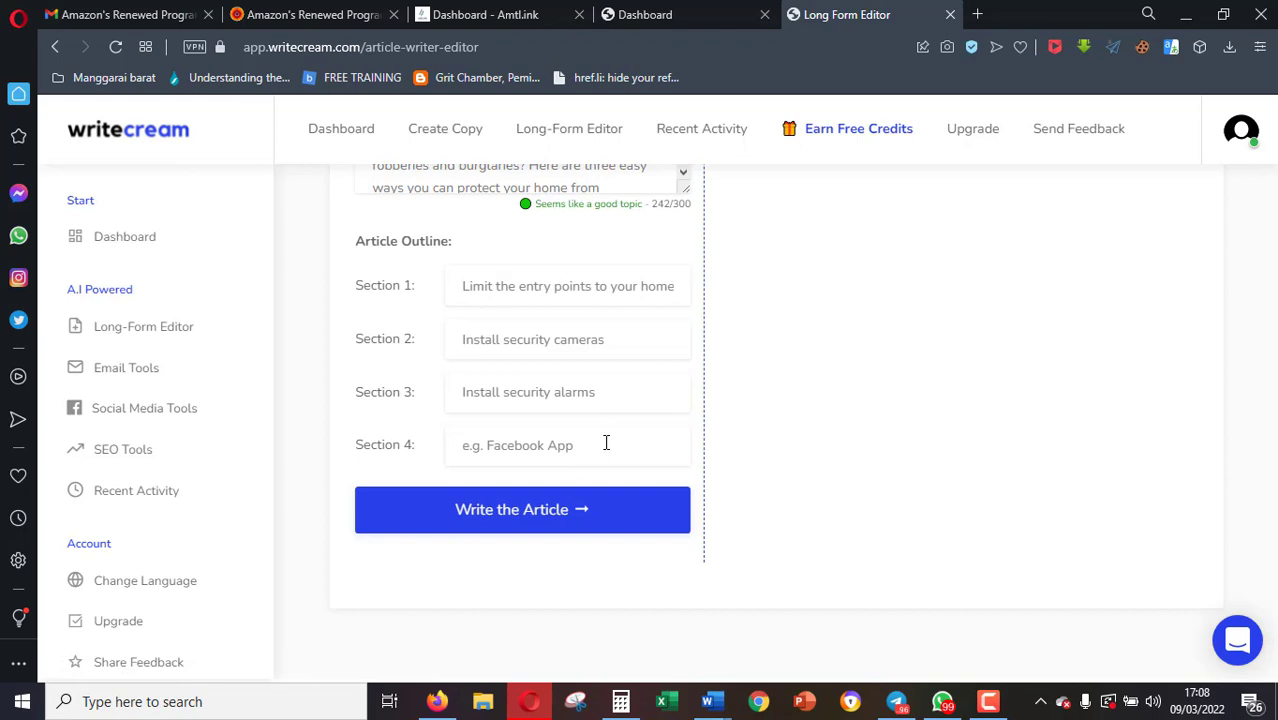
type("Instal")
key("BackSpace")
key("BackSpace")
key("BackSpace")
type("Conclusion")
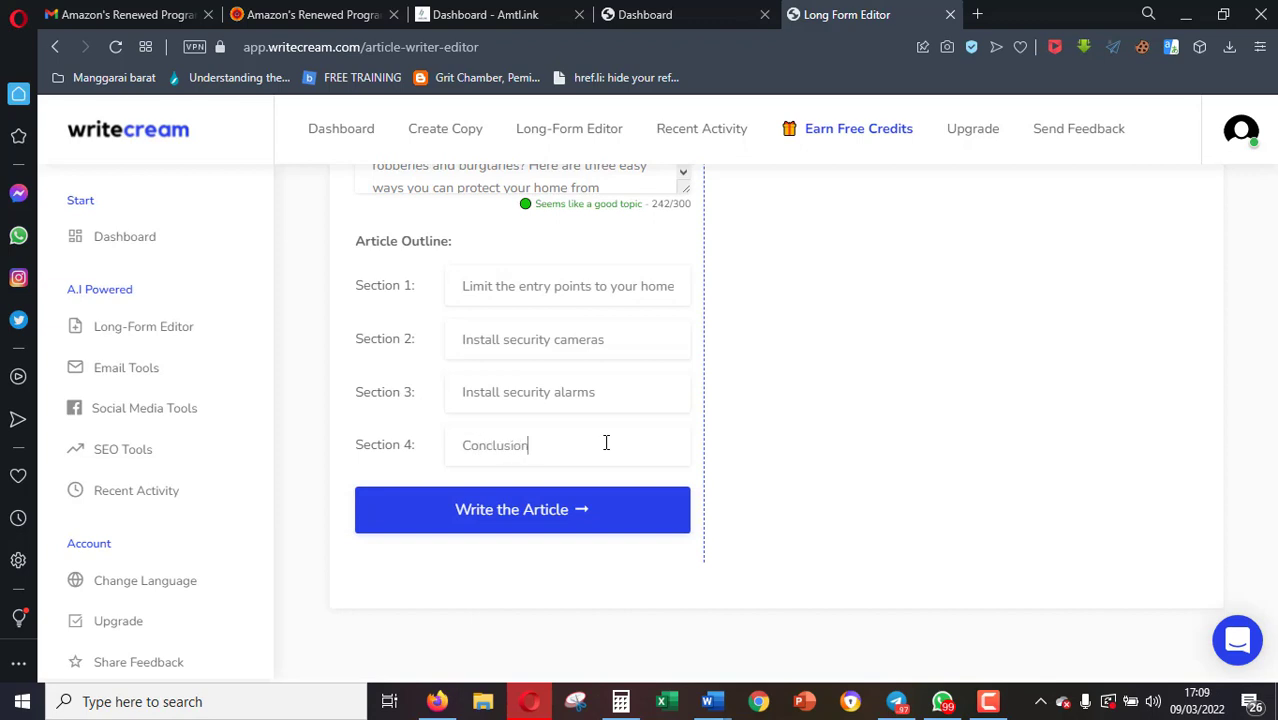
- Write the full home-security article, skim it, and search Windows for notepad
left_click(593, 507)
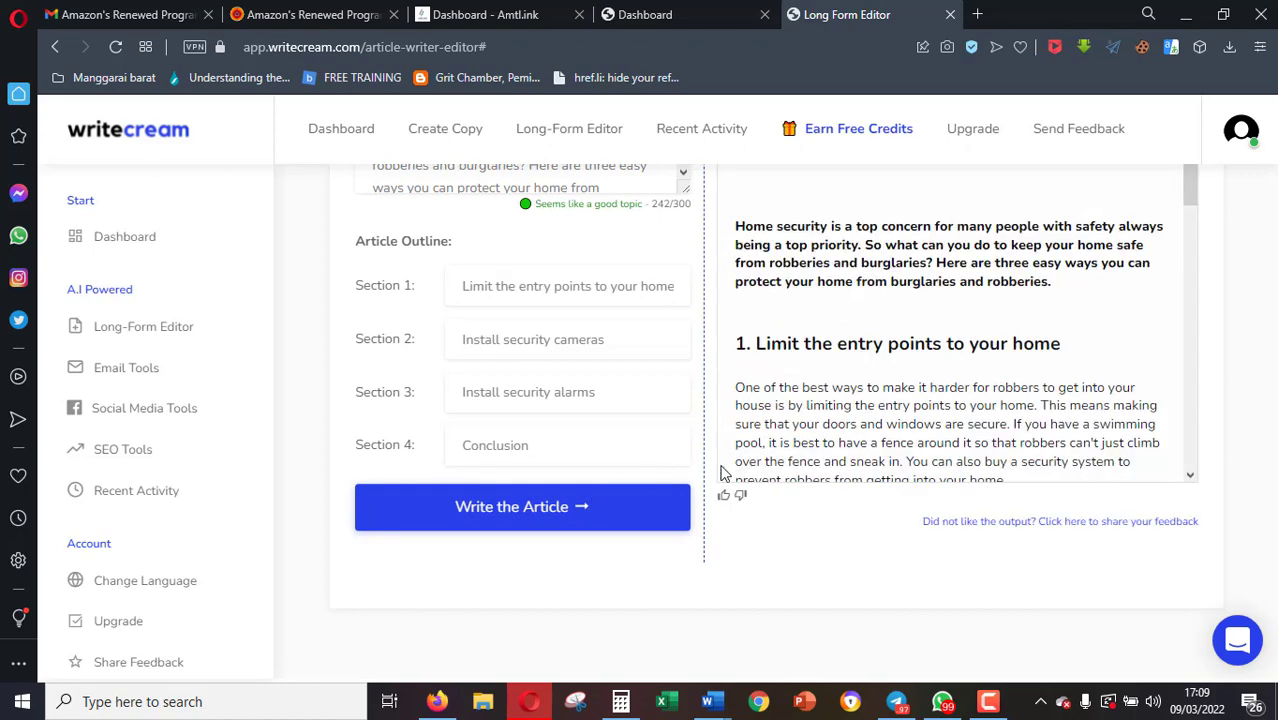
scroll(845, 375, "down", 5)
scroll(845, 378, "down", 5)
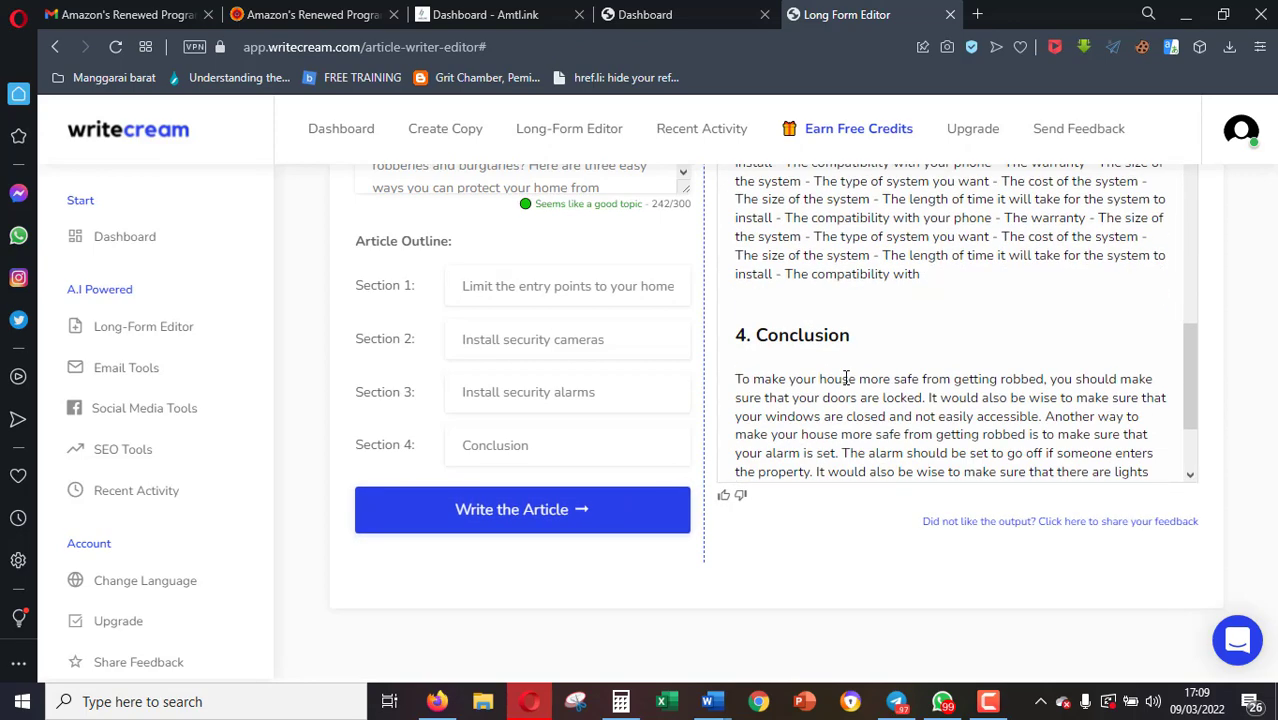
scroll(849, 375, "up", 10)
scroll(851, 375, "up", 2)
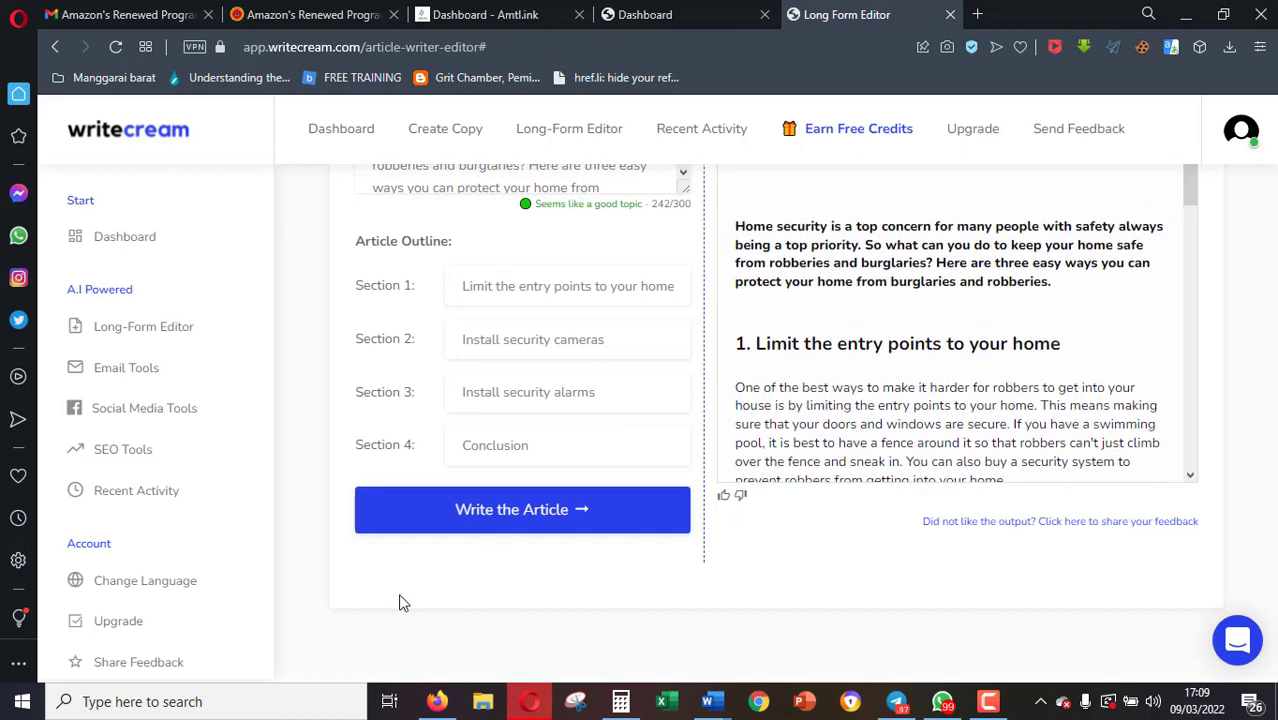
left_click(240, 705)
type("notepad")
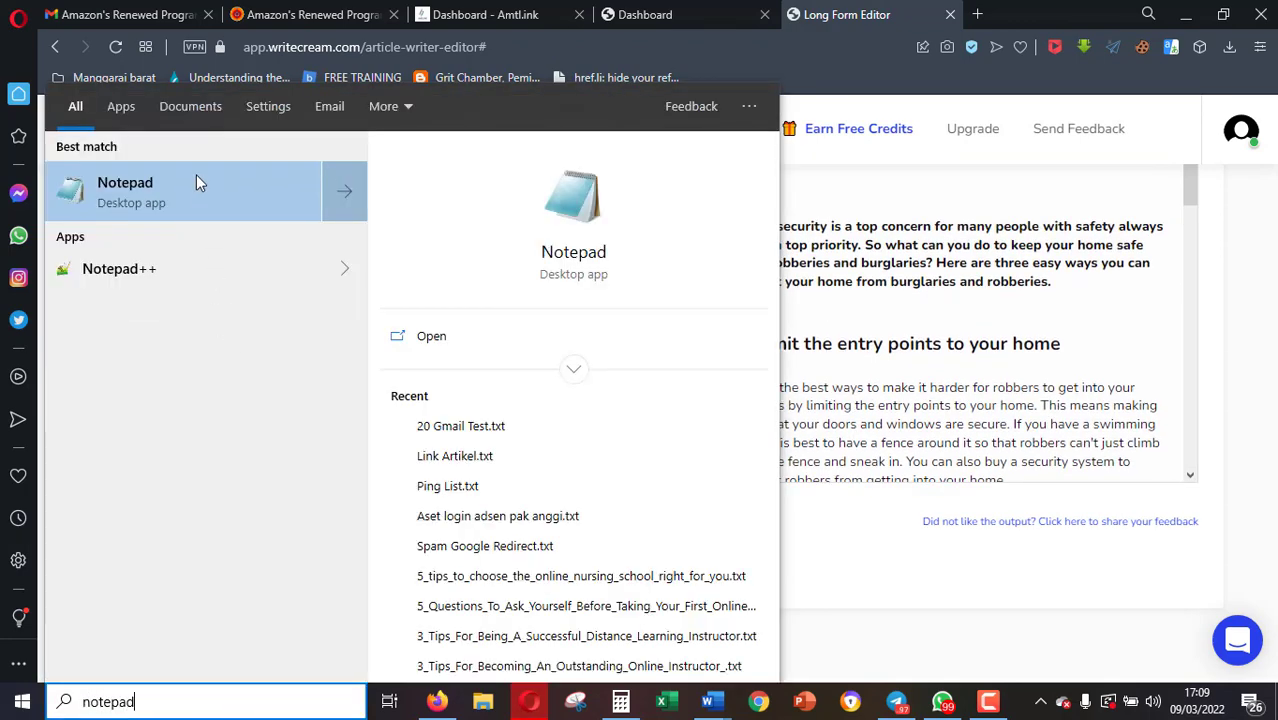
- Launch Notepad and undo an accidental paste so the document is empty
left_click(196, 178)
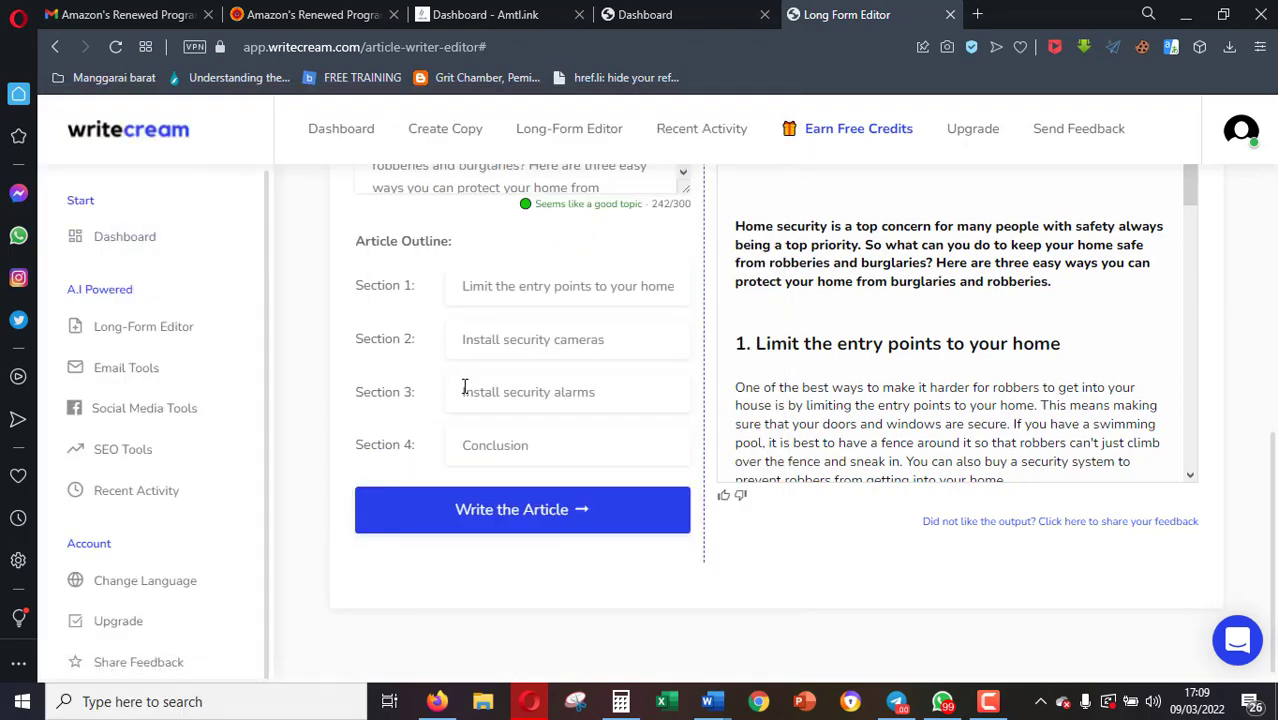
type("kcHD61E2c8!1!W")
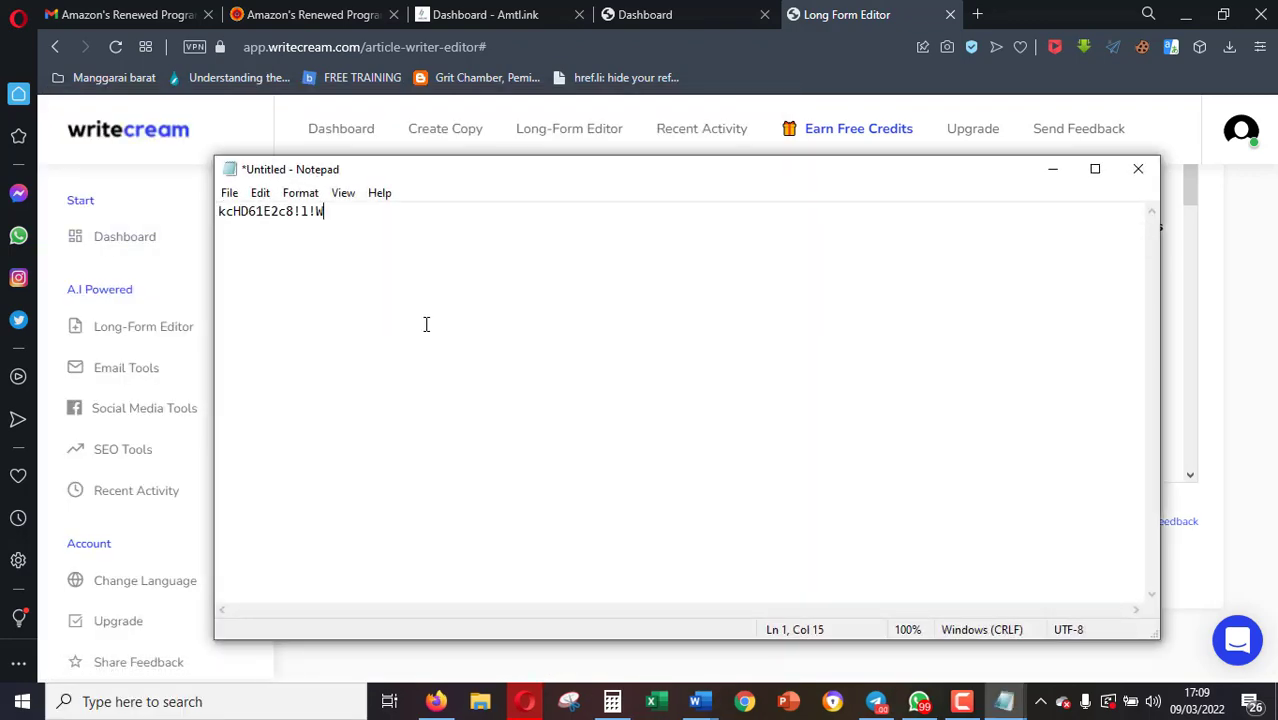
key("ctrl+z")
key("ctrl+n")
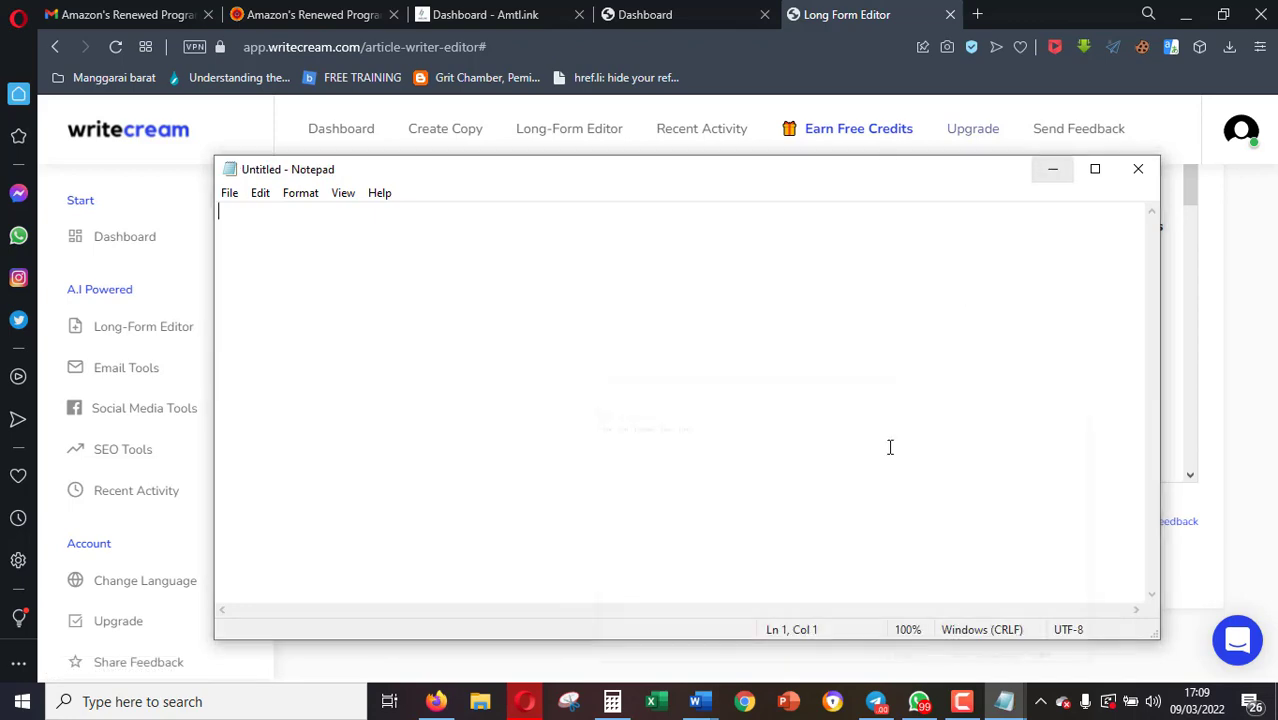
- Copy the entire Writecream article and paste it into Notepad, then return to Writecream
left_click(1052, 170)
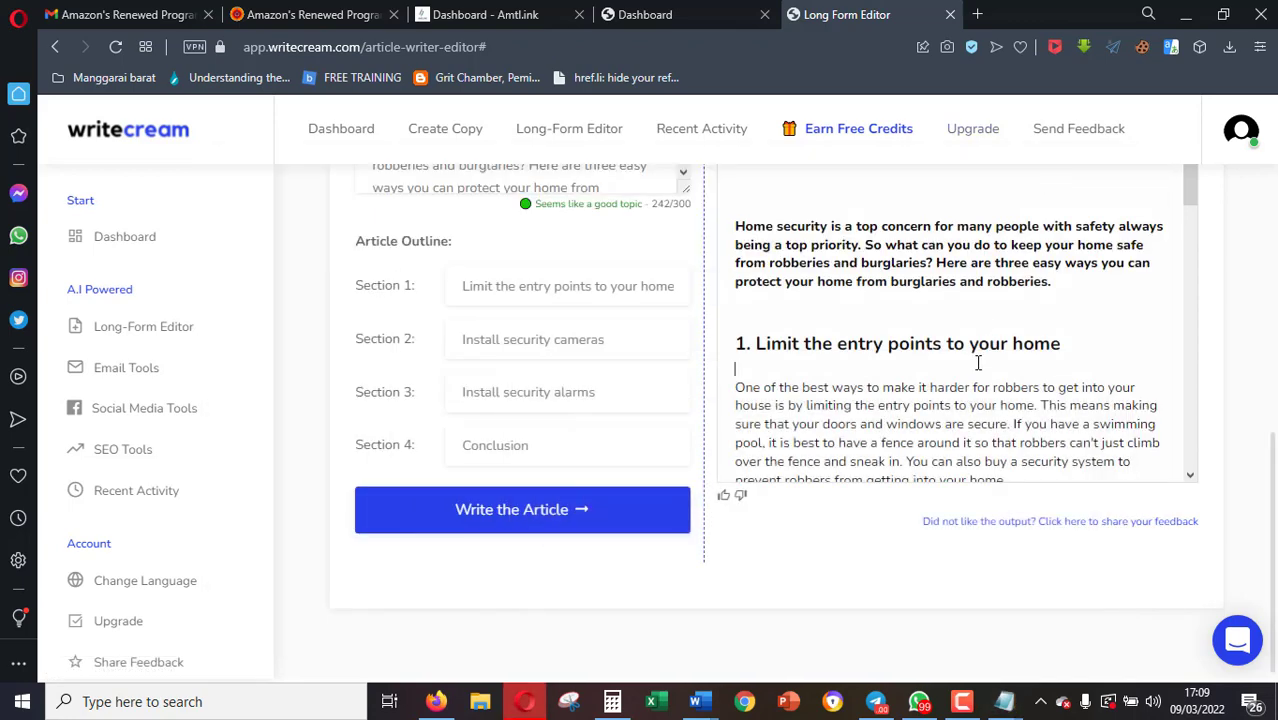
key("ctrl+a")
right_click(976, 362)
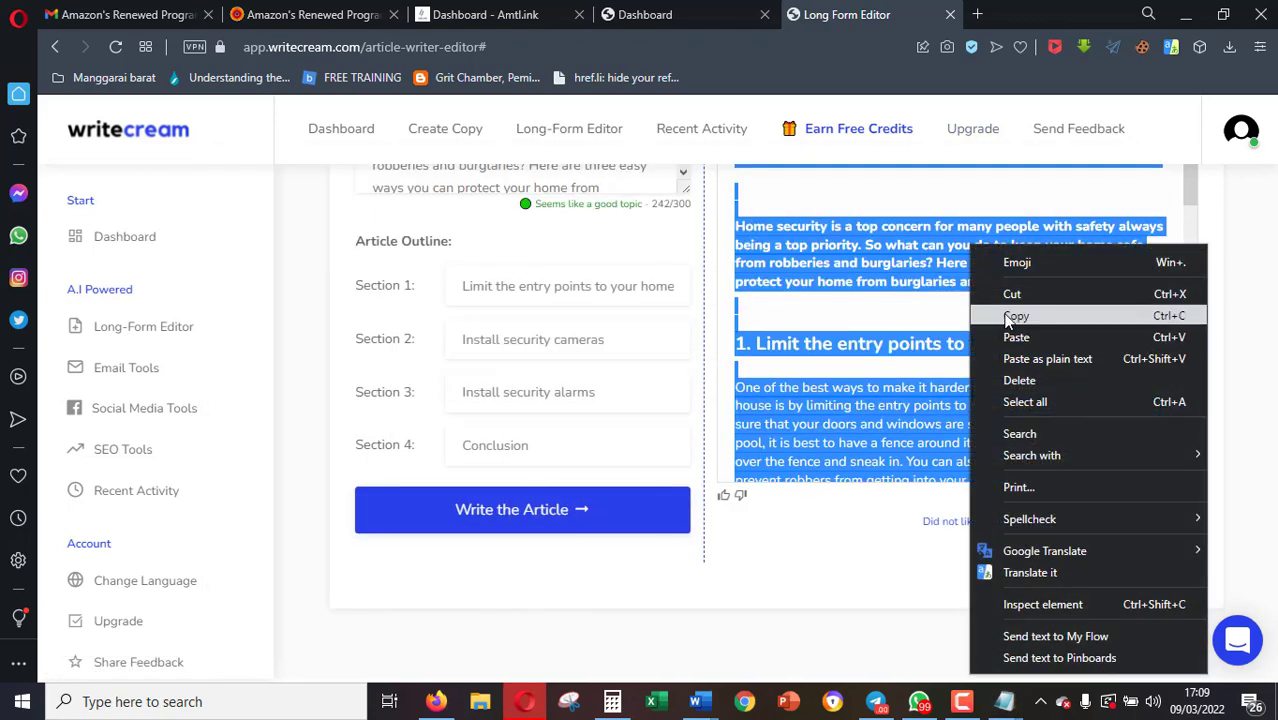
left_click(1000, 317)
mouse_move(1004, 703)
left_click(979, 650)
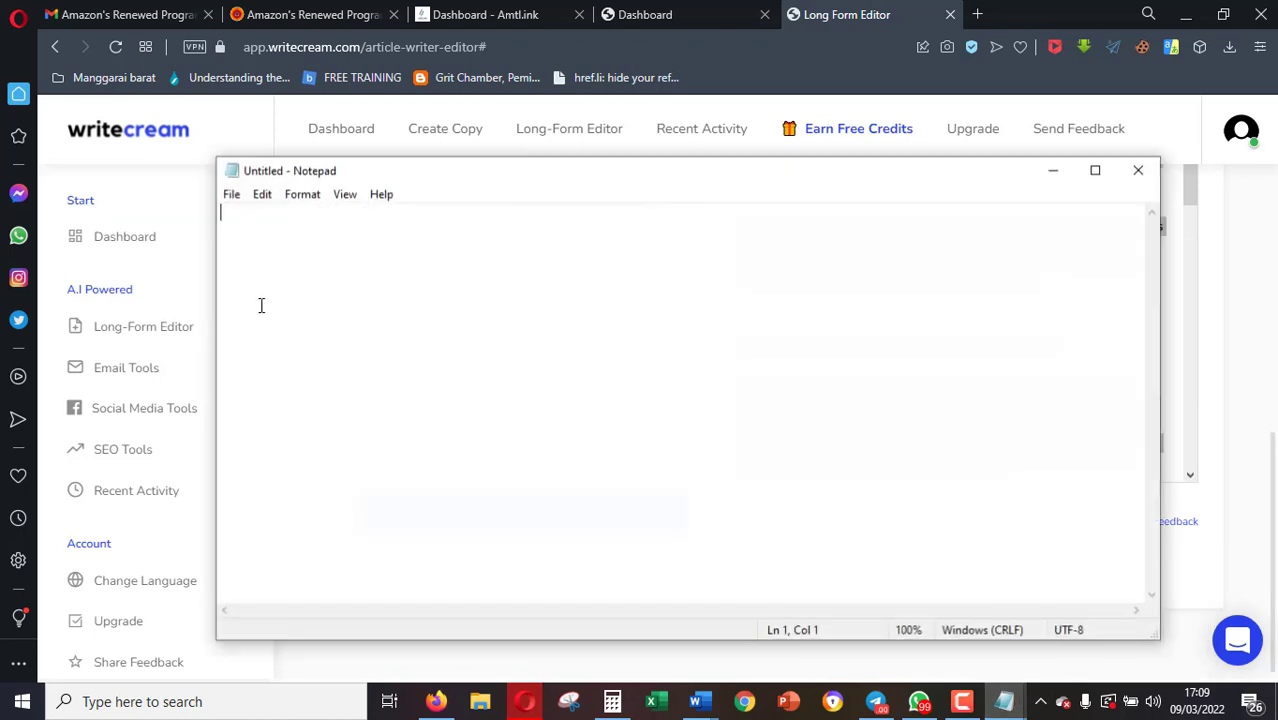
key("ctrl+v")
key("Return")
key("Return")
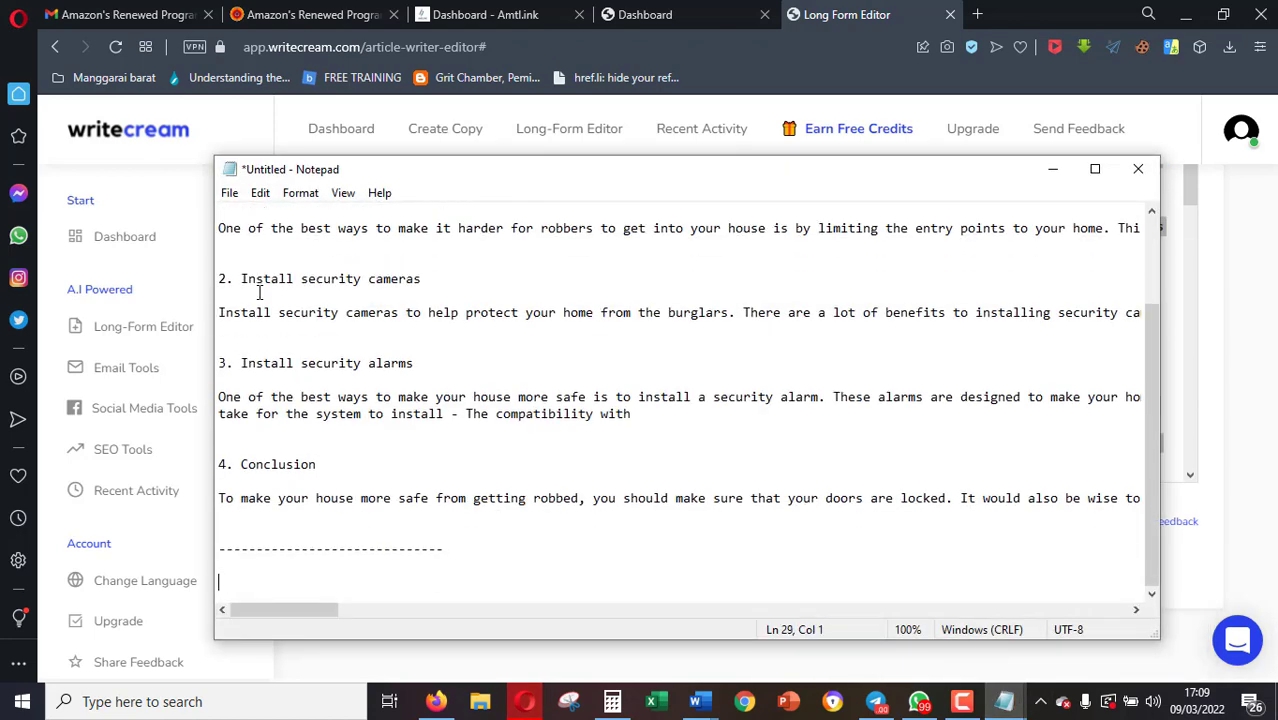
key("alt+Tab")
scroll(676, 274, "up", 3)
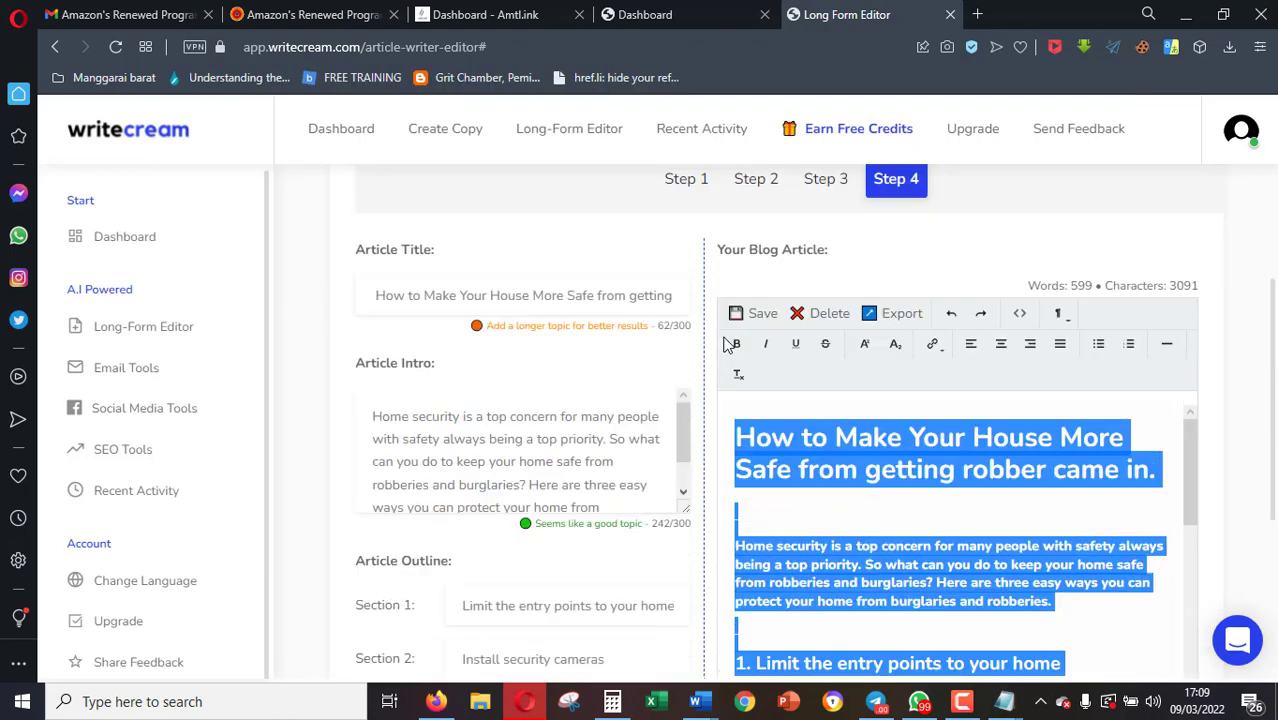
- Go back from the outline step to the intro step in Article Writer
left_click(823, 244)
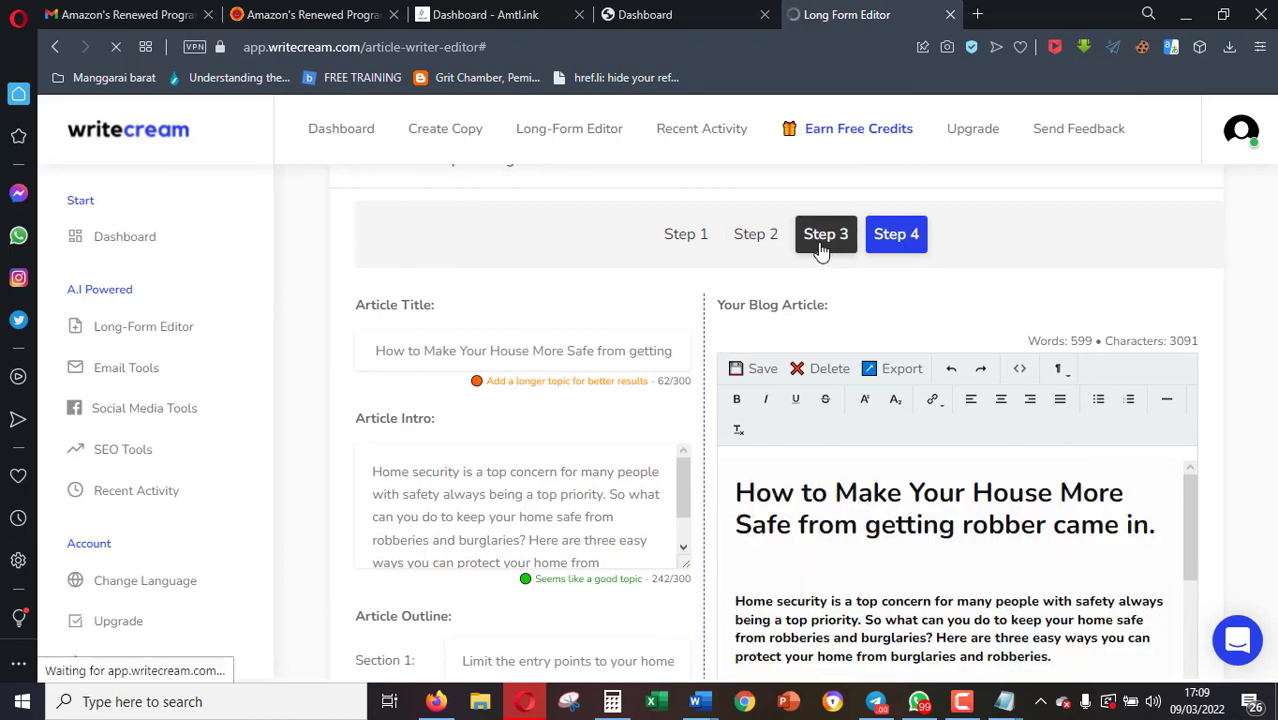
scroll(731, 332, "down", 3)
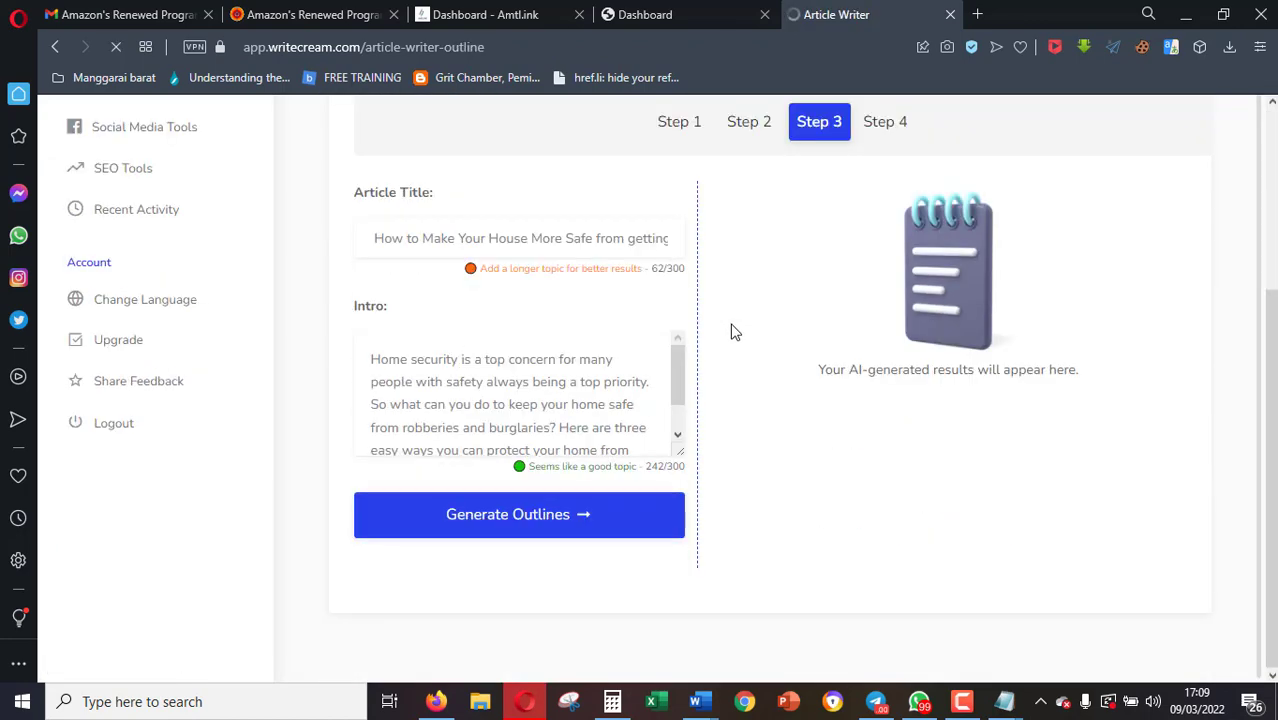
scroll(733, 310, "up", 3)
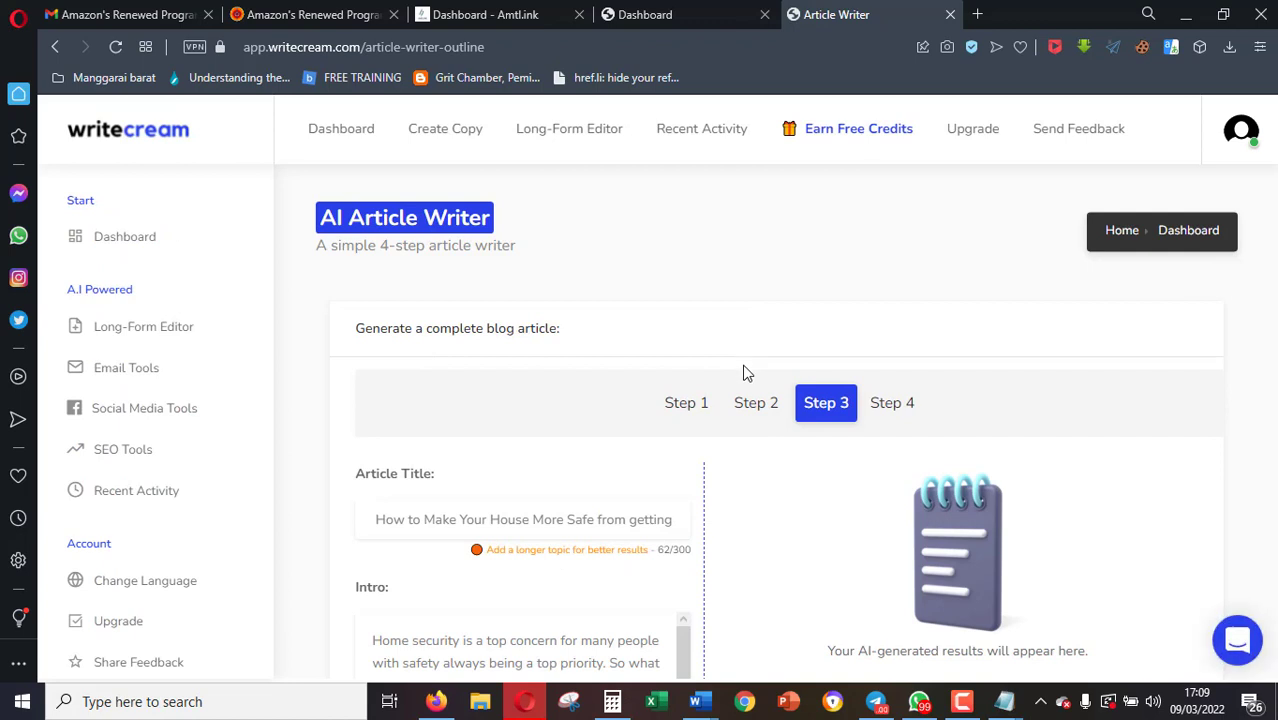
left_click(745, 418)
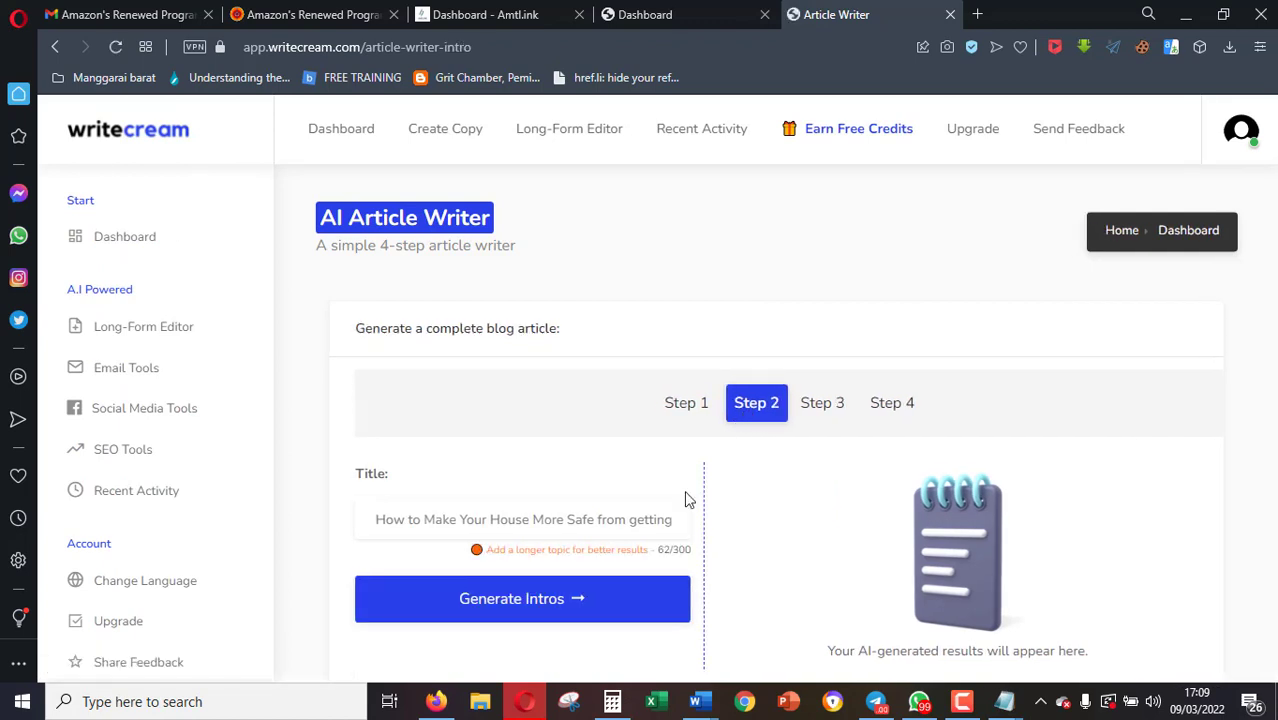
- Regenerate intros, choose Intro 4 ('Robberies can happen anywhere and anytime…'), and advance to Step 3
left_click(638, 598)
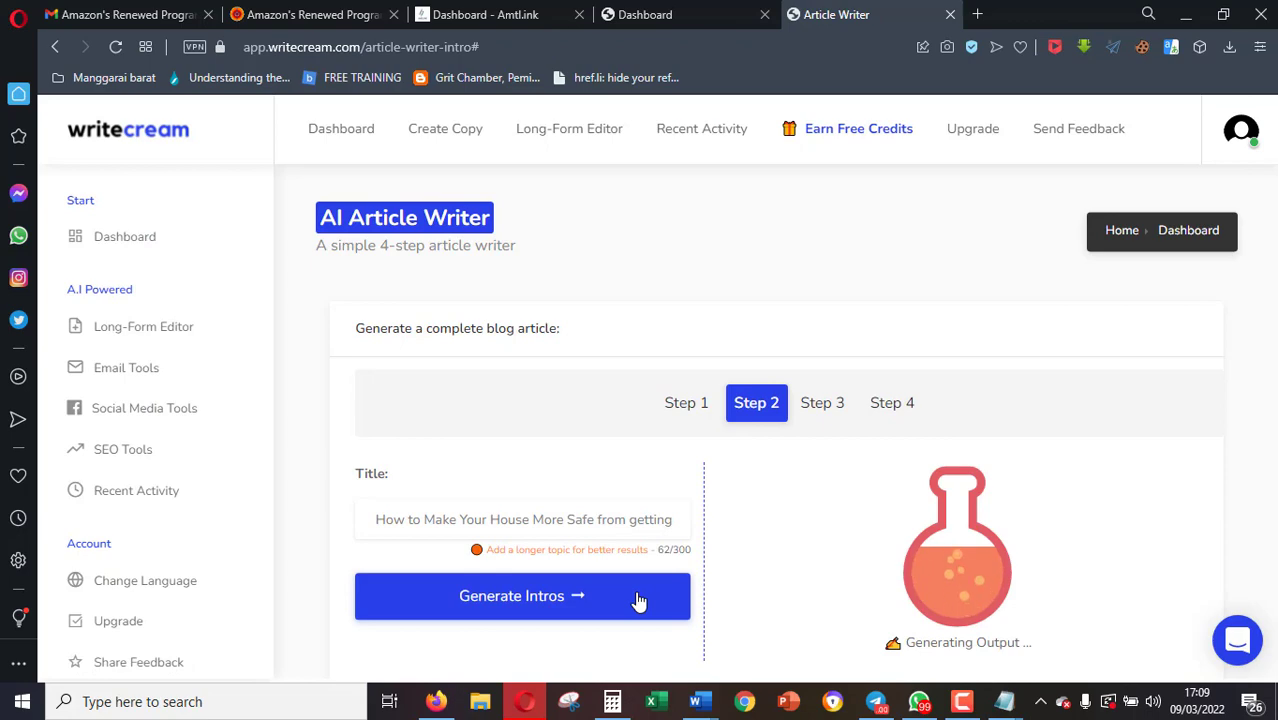
scroll(908, 556, "down", 3)
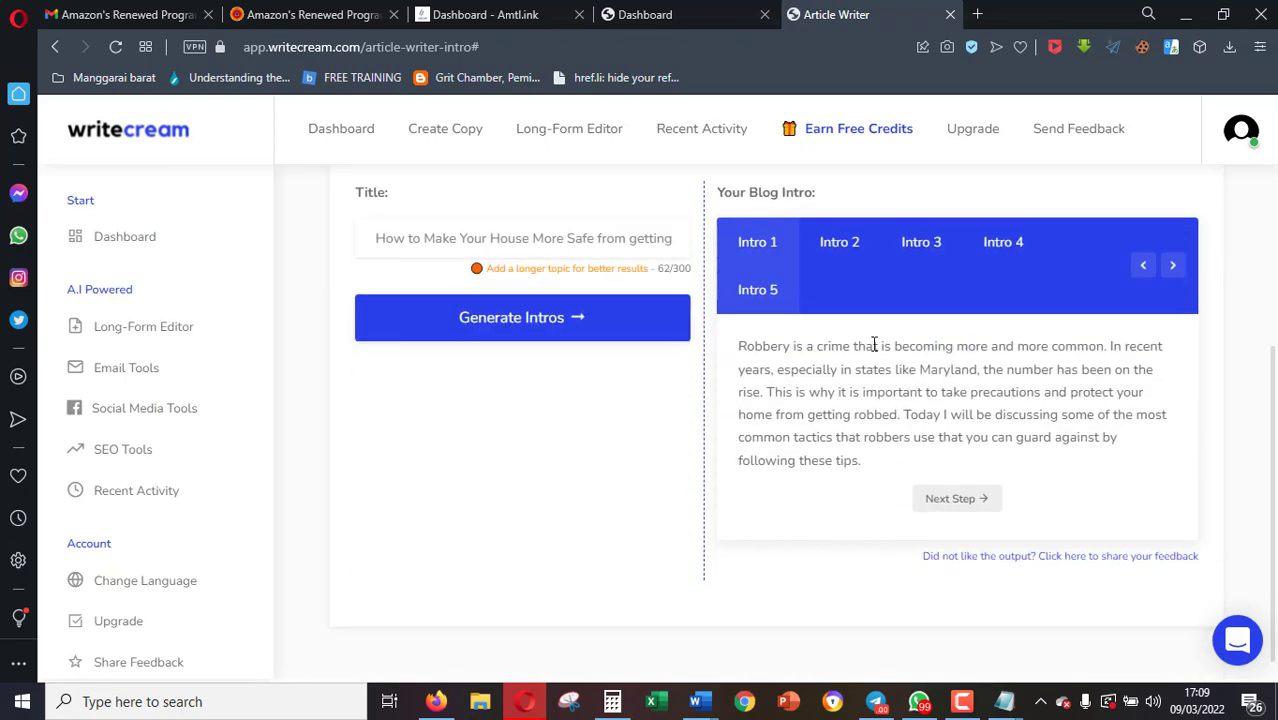
left_click(1001, 248)
scroll(1003, 250, "up", 1)
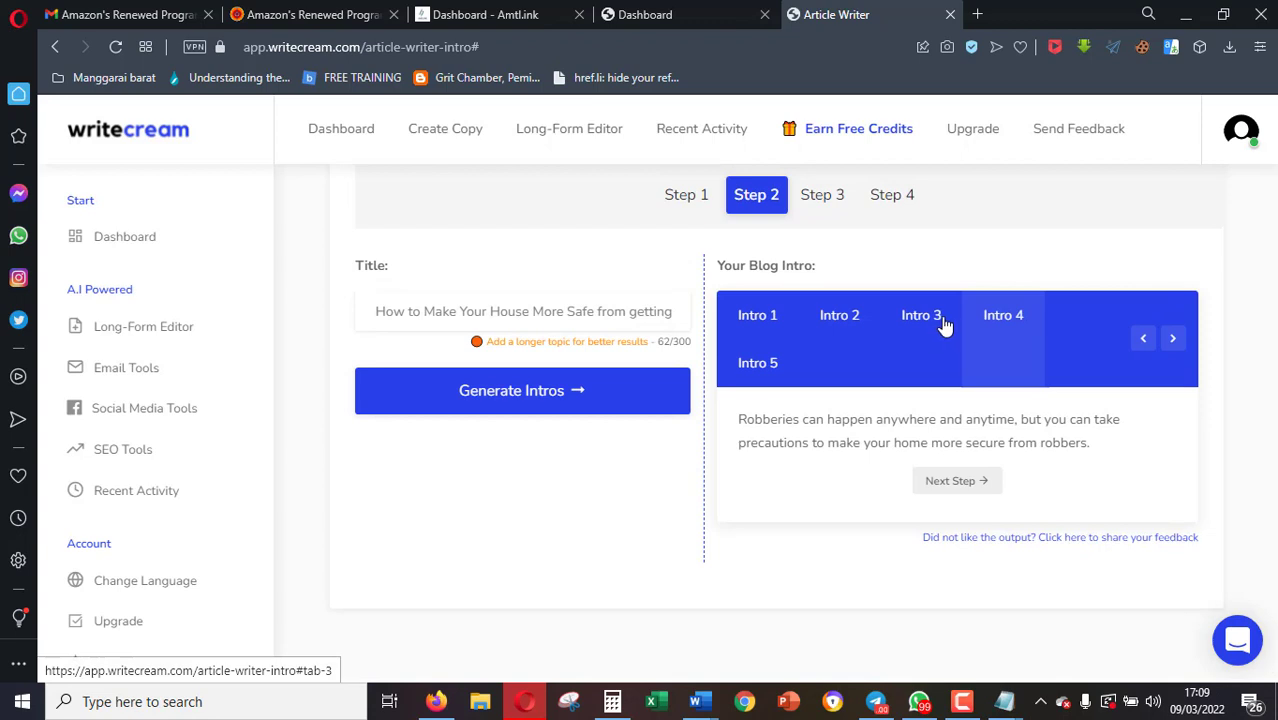
left_click(956, 484)
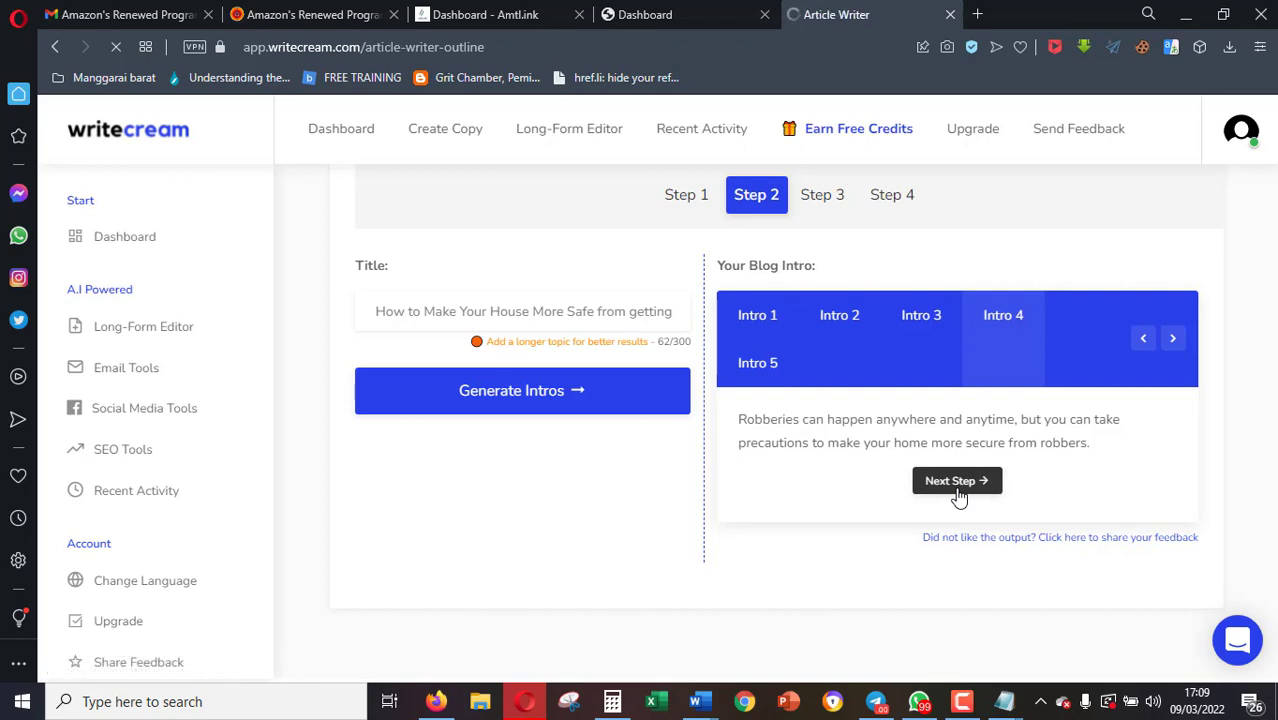
scroll(762, 447, "down", 2)
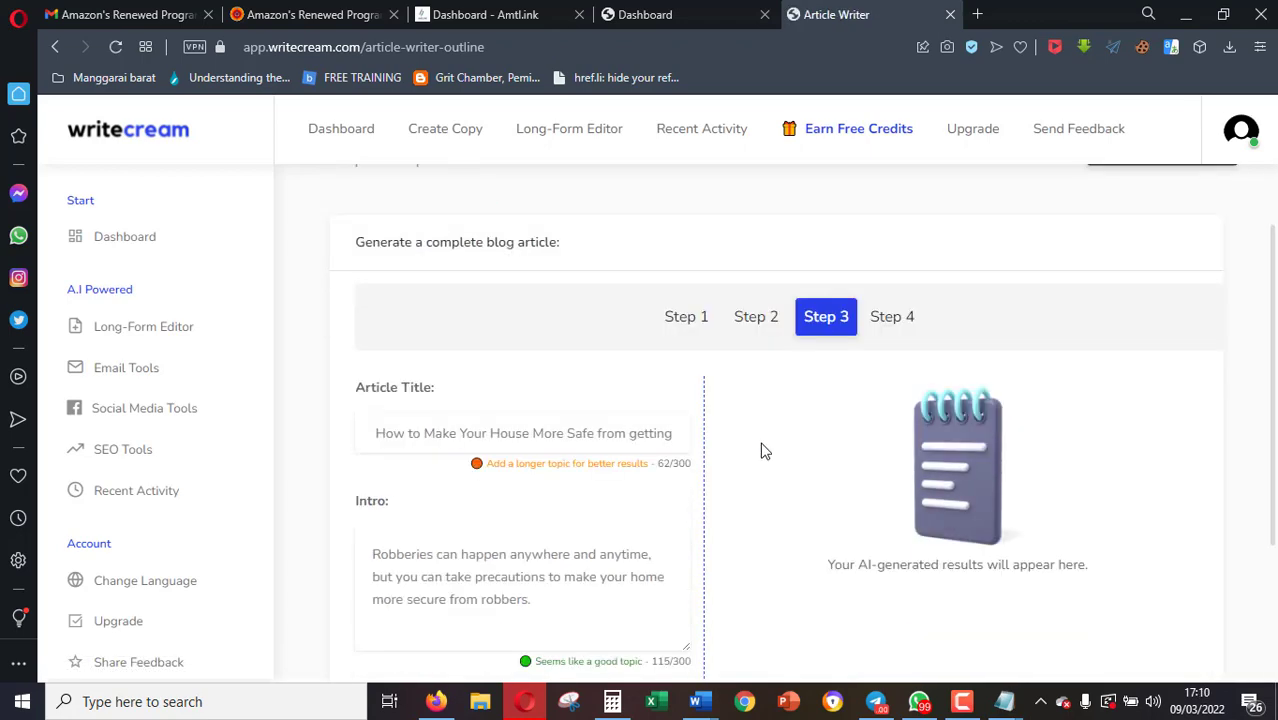
- Generate outline options and carry Outline 2 forward to the article step
left_click(528, 621)
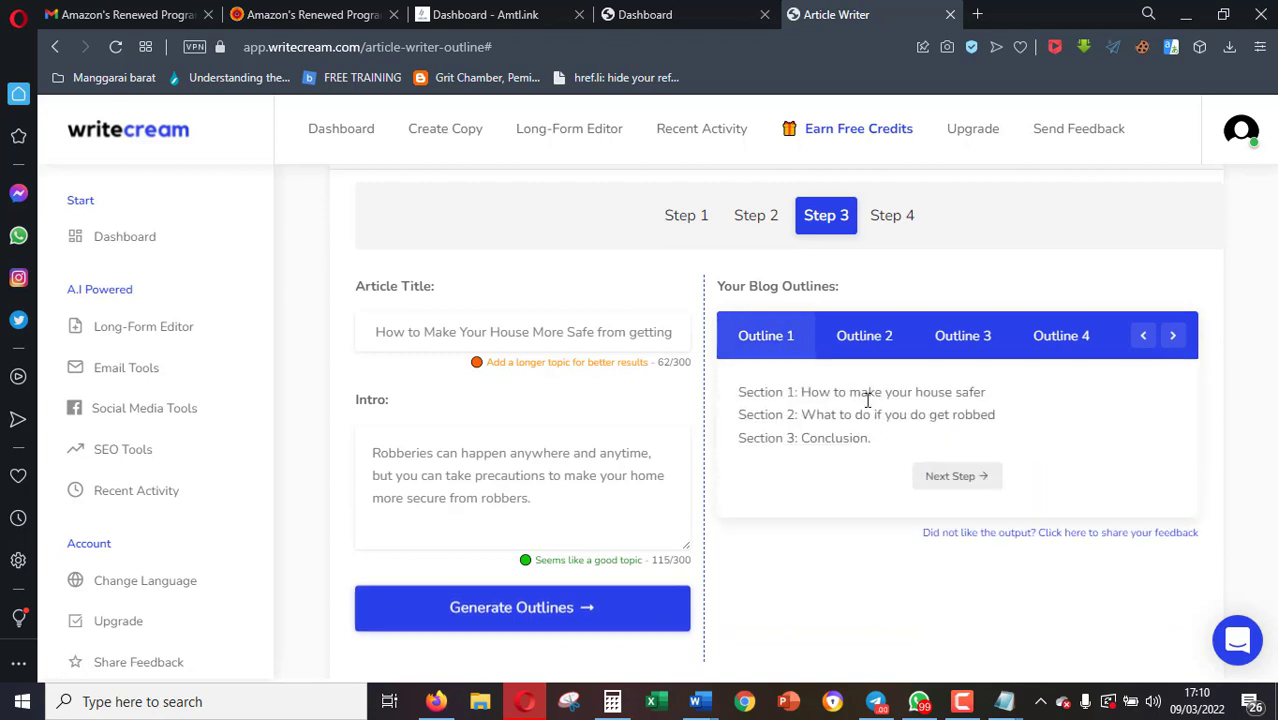
left_click(873, 341)
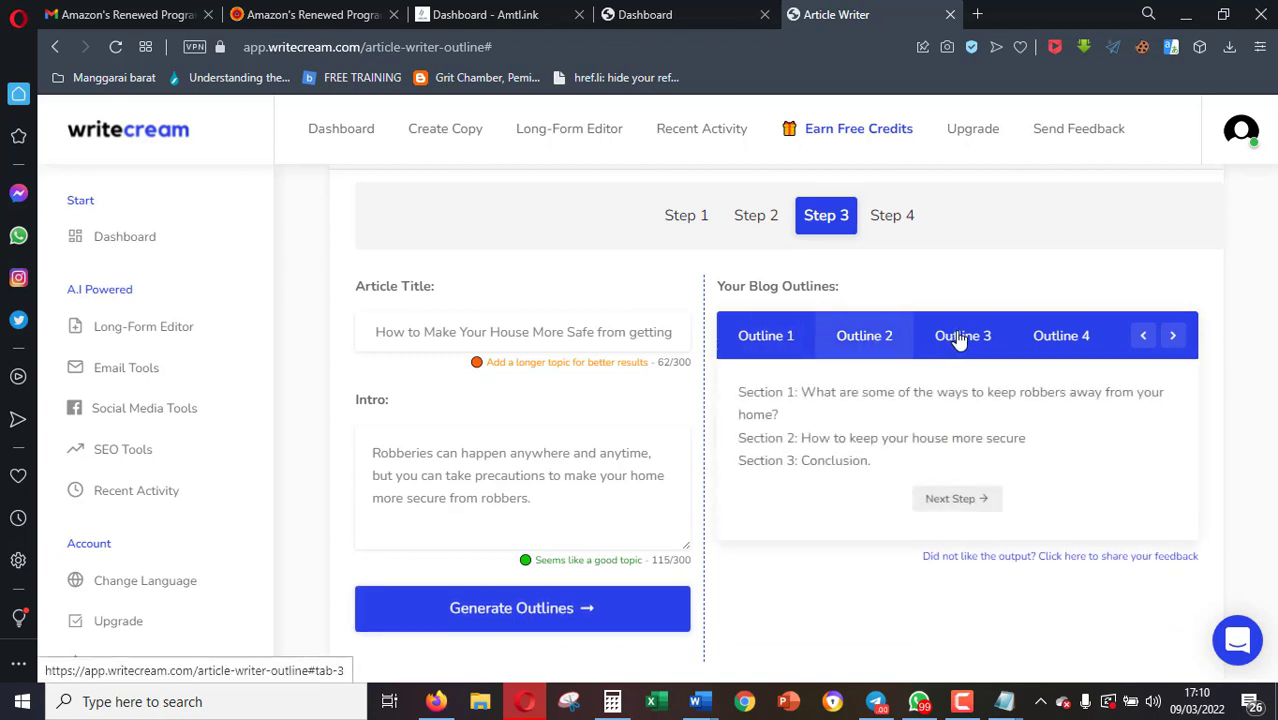
left_click(947, 508)
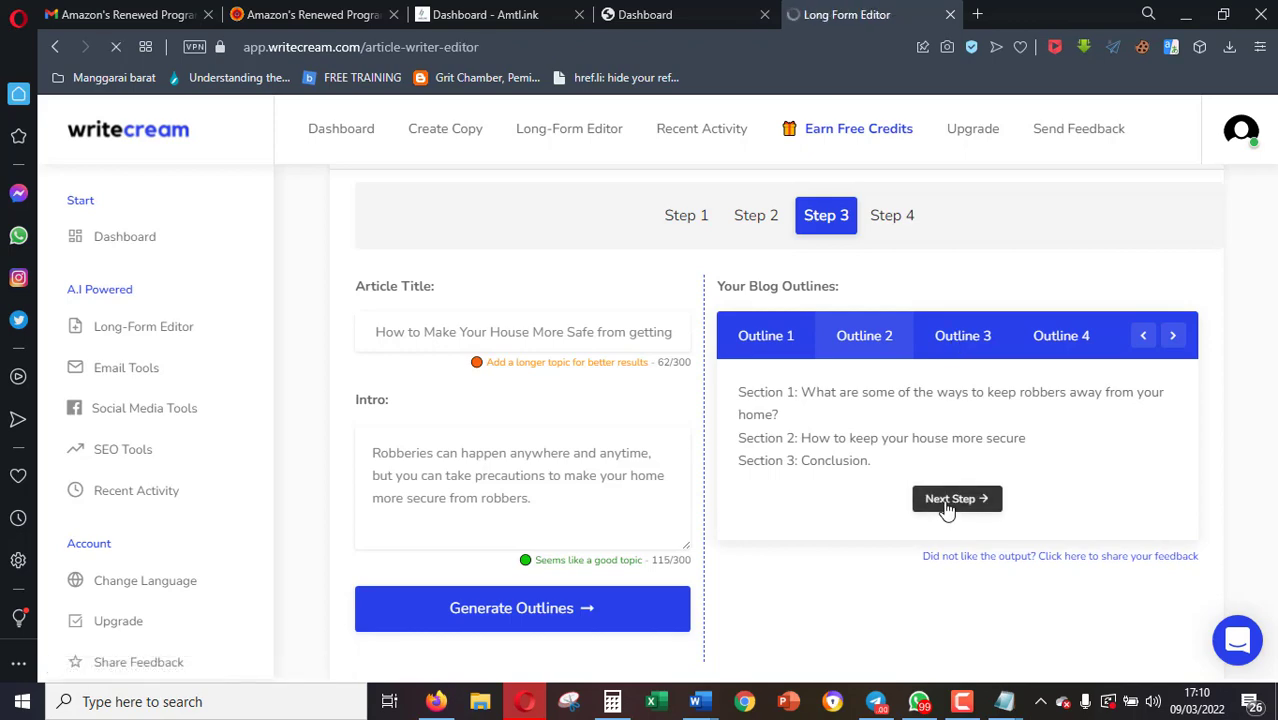
- Move 'Conclusion.' to Section 4, title Section 3 'How to Pick the Right Home Security System', and write the article
scroll(590, 517, "down", 3)
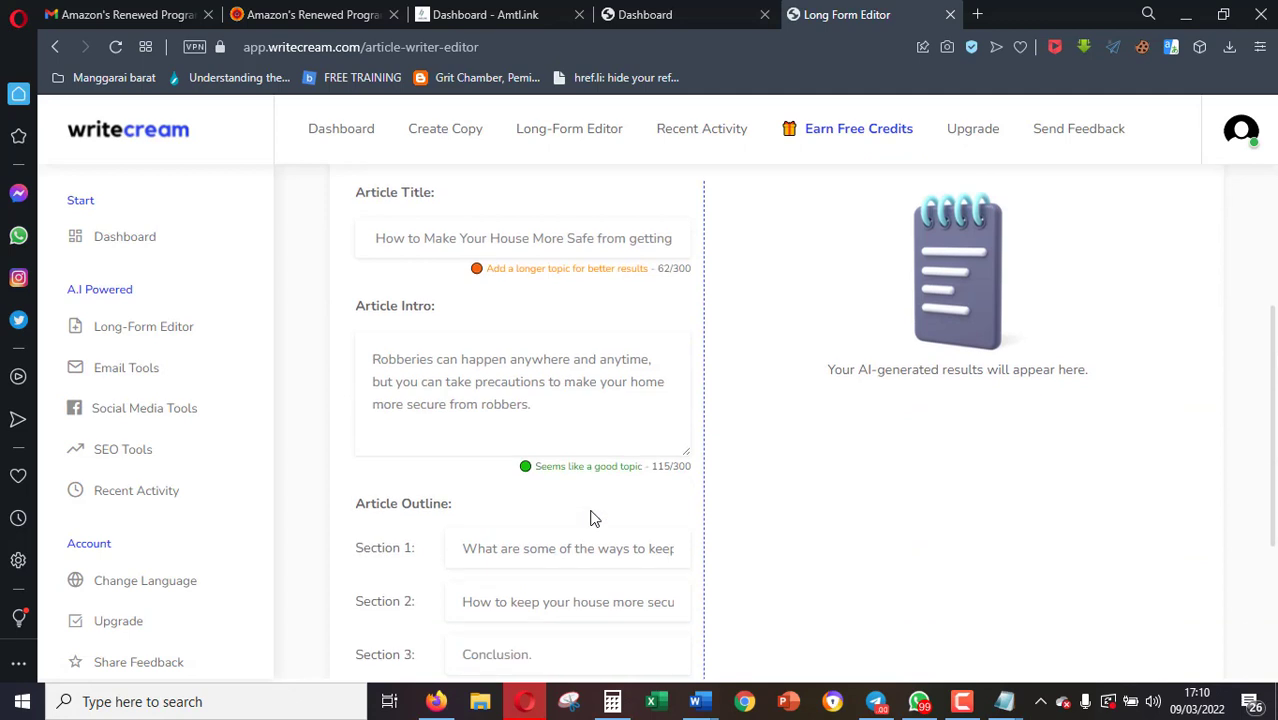
scroll(590, 517, "down", 3)
left_click(550, 390)
left_click_drag(550, 390, 405, 387)
key("ctrl+c")
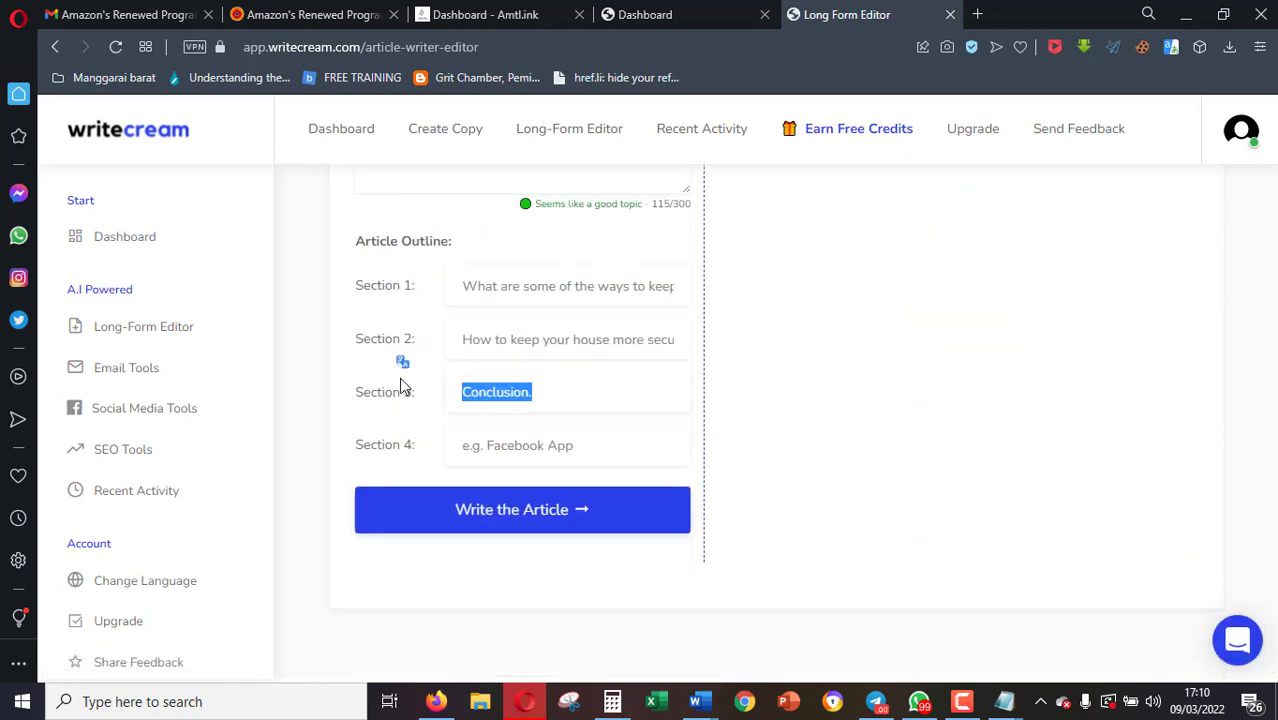
key("BackSpace")
left_click(528, 443)
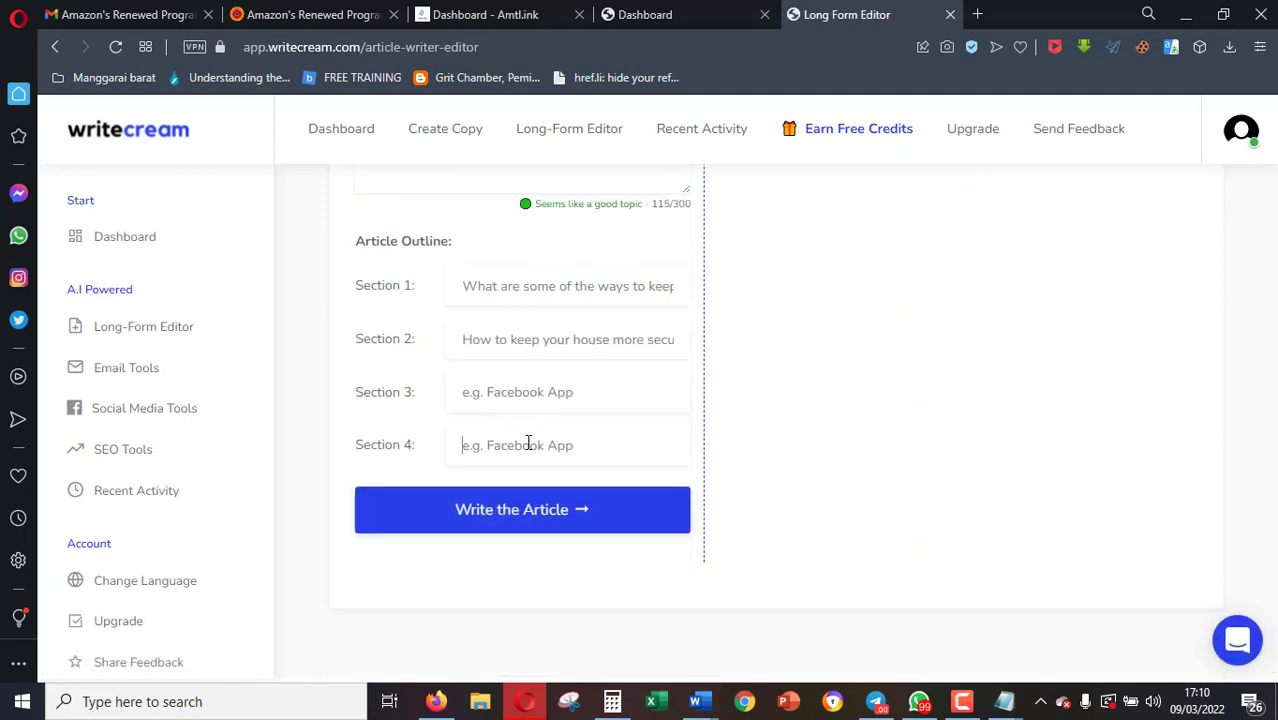
key("ctrl+v")
type("How t")
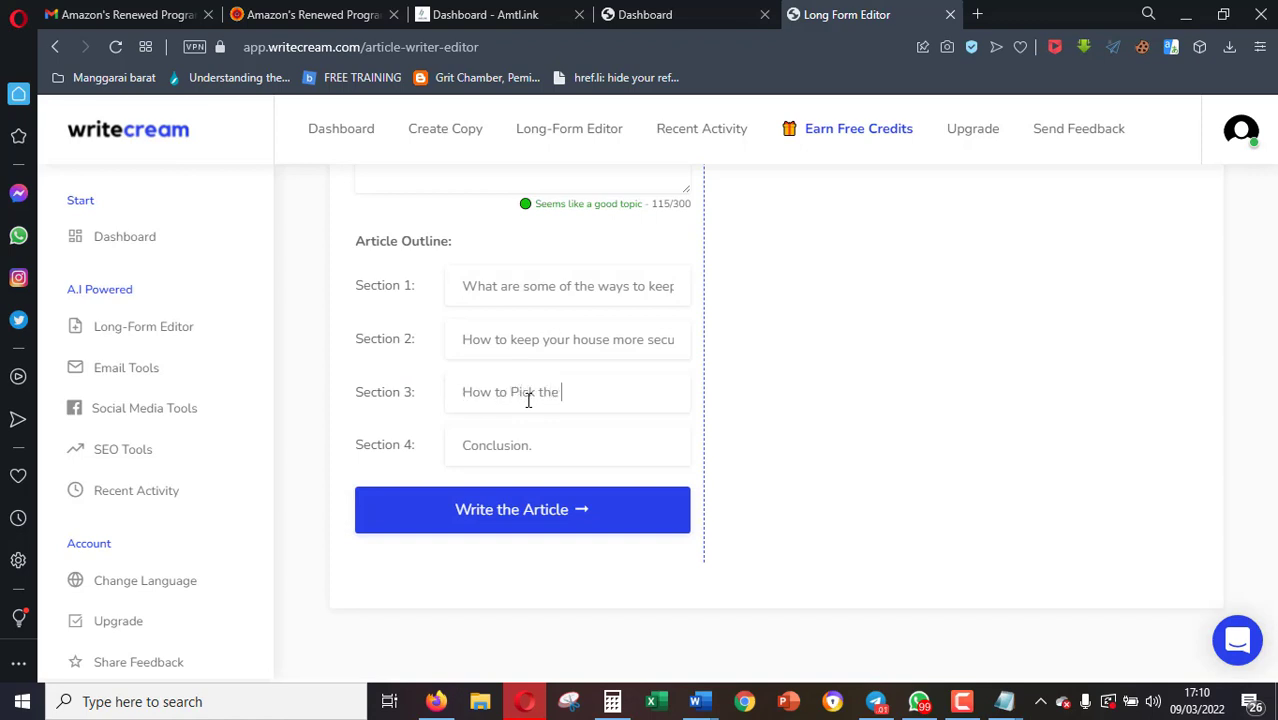
type("o Pick the Right Home Security")
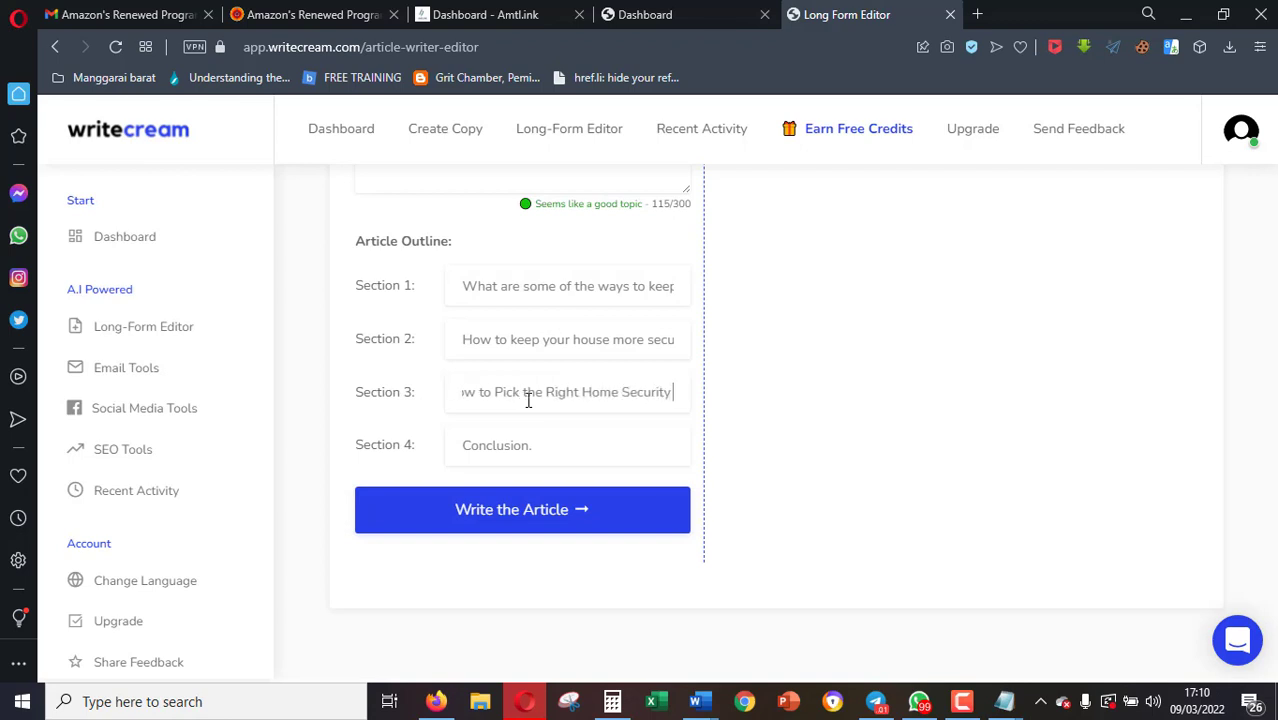
type(" Systm")
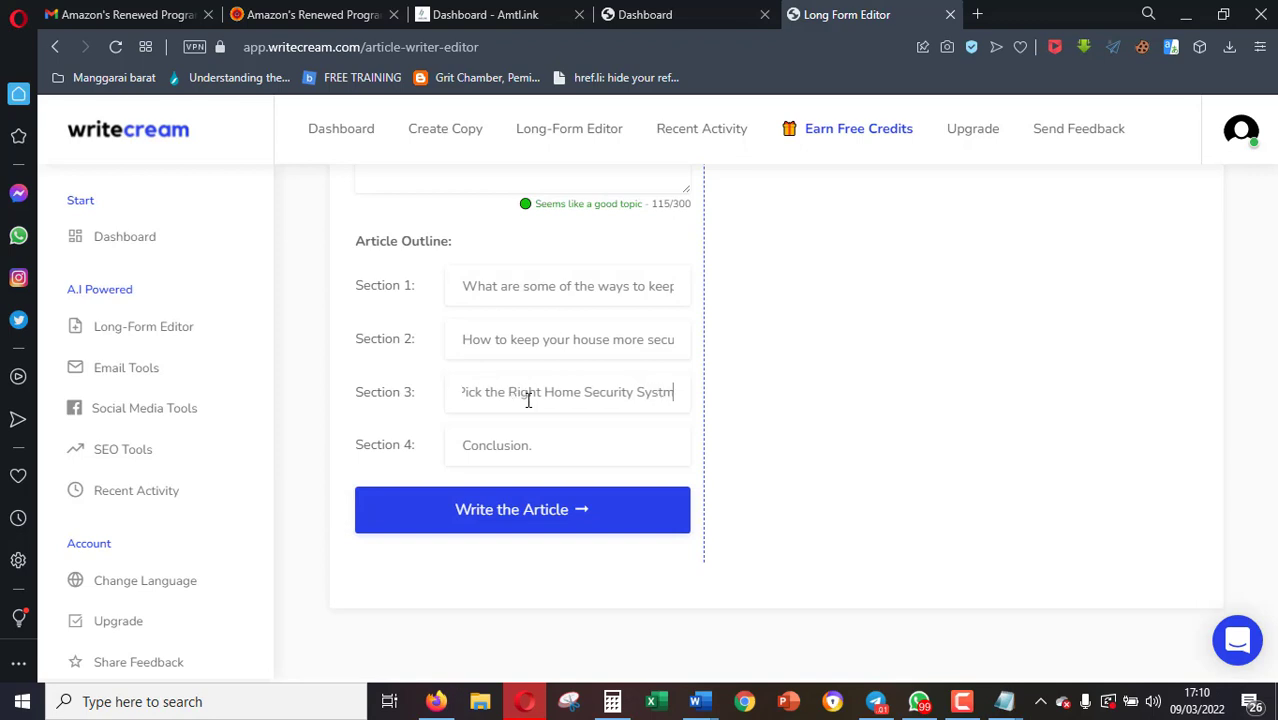
key("BackSpace")
type("em")
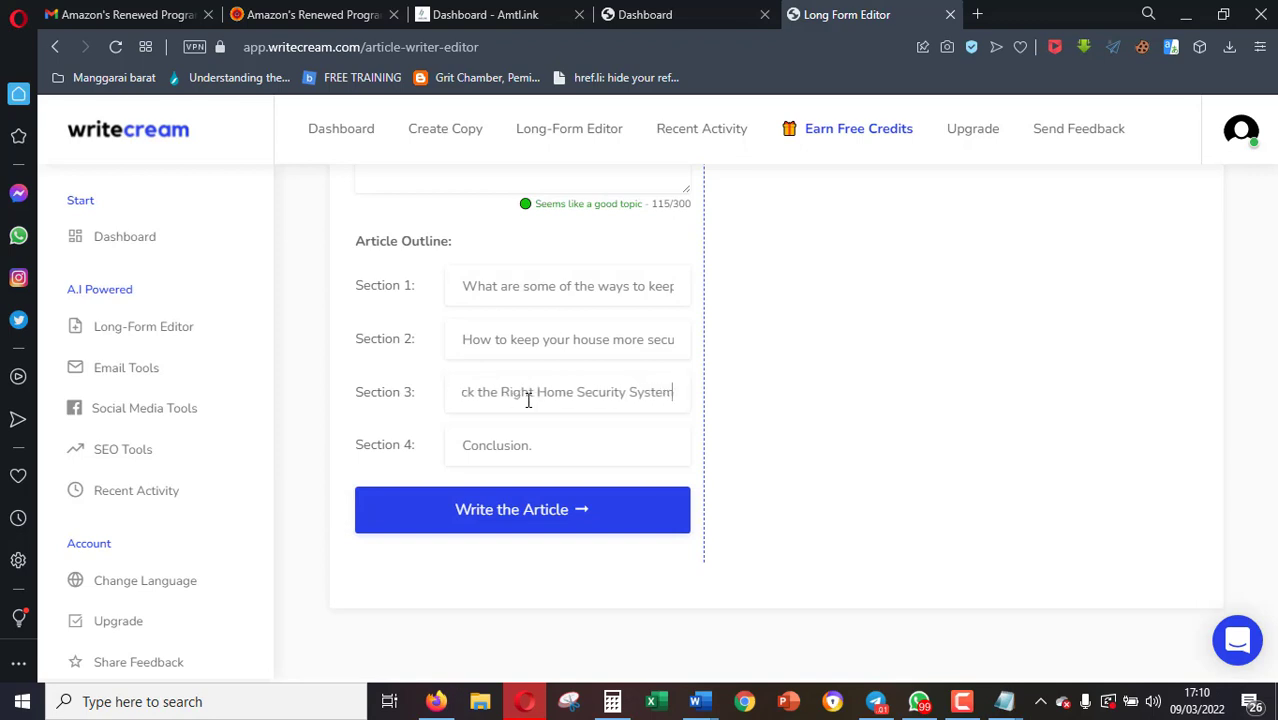
left_click(615, 508)
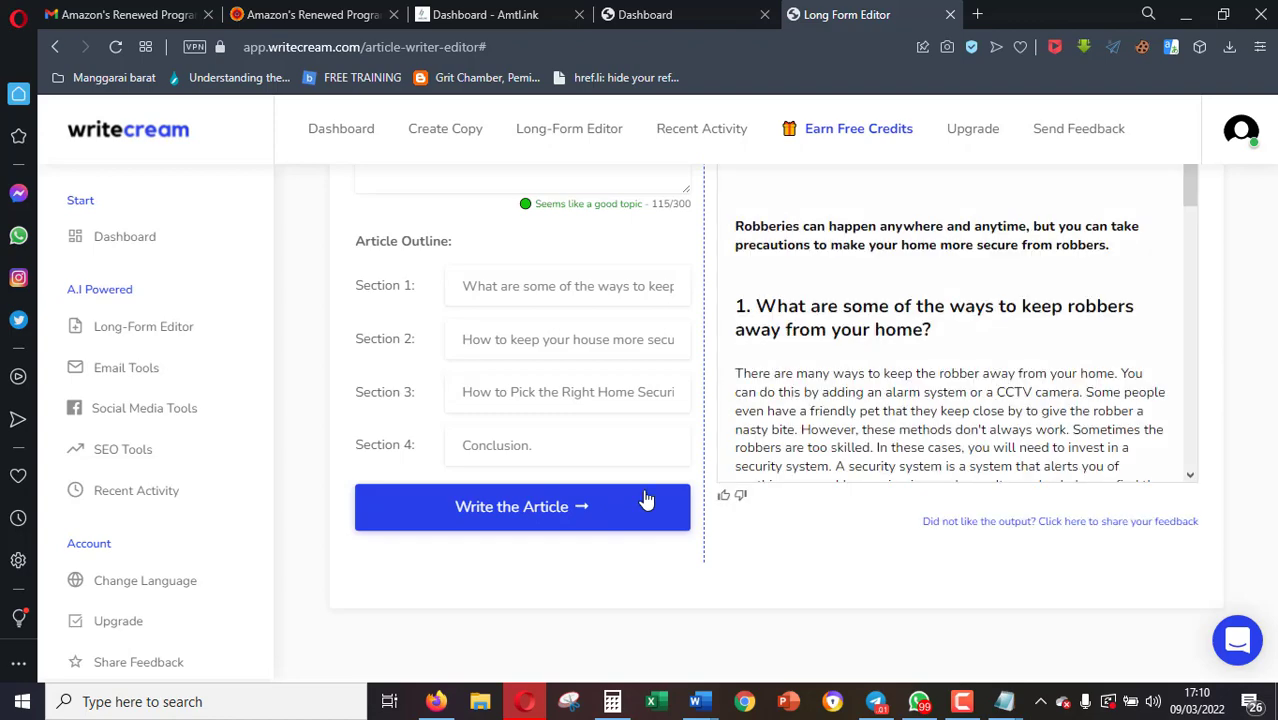
- Scroll through and select the entire newly generated article in the editor to copy it
scroll(833, 460, "up", 3)
scroll(850, 434, "down", 1)
scroll(850, 434, "down", 10)
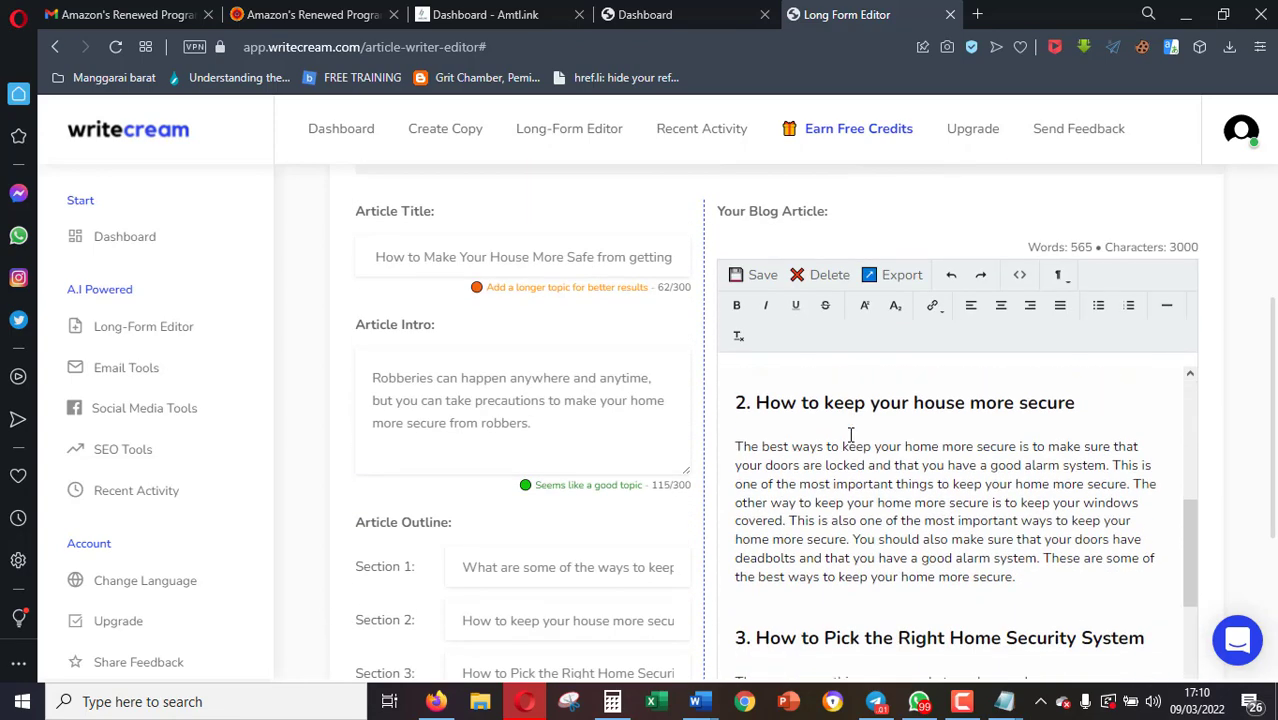
scroll(752, 486, "down", 6)
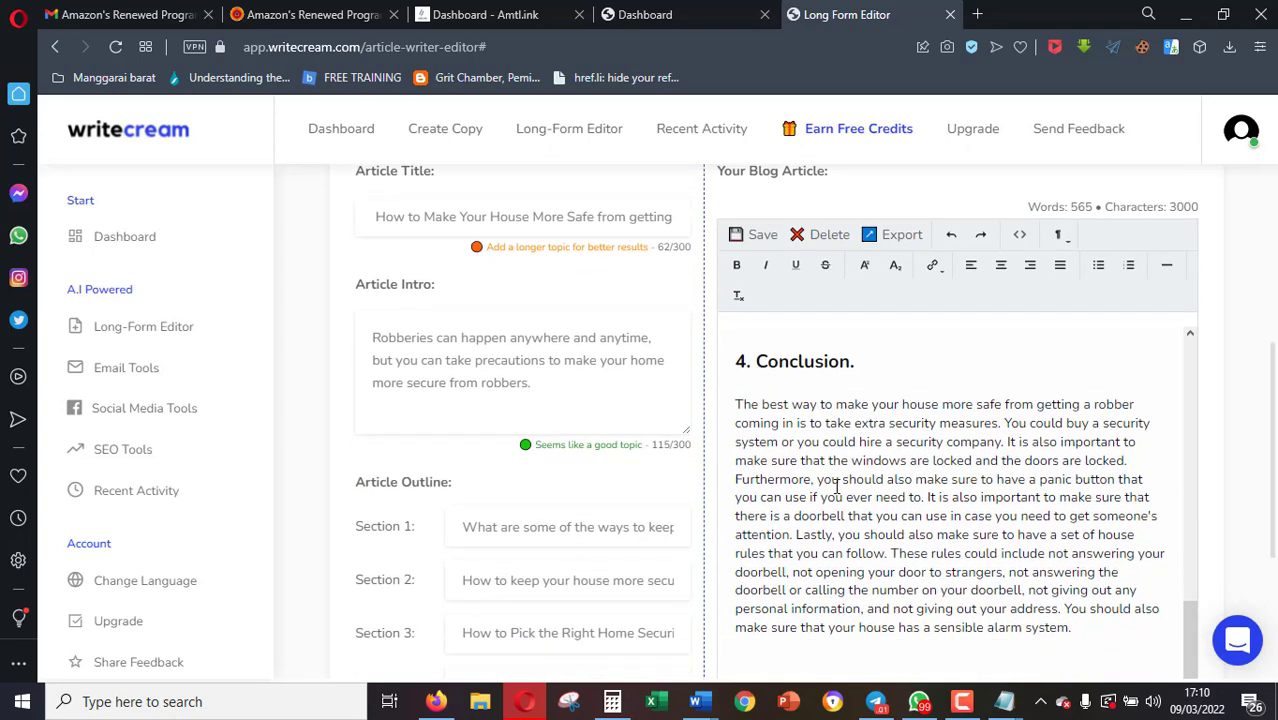
left_click_drag(902, 450, 737, 376)
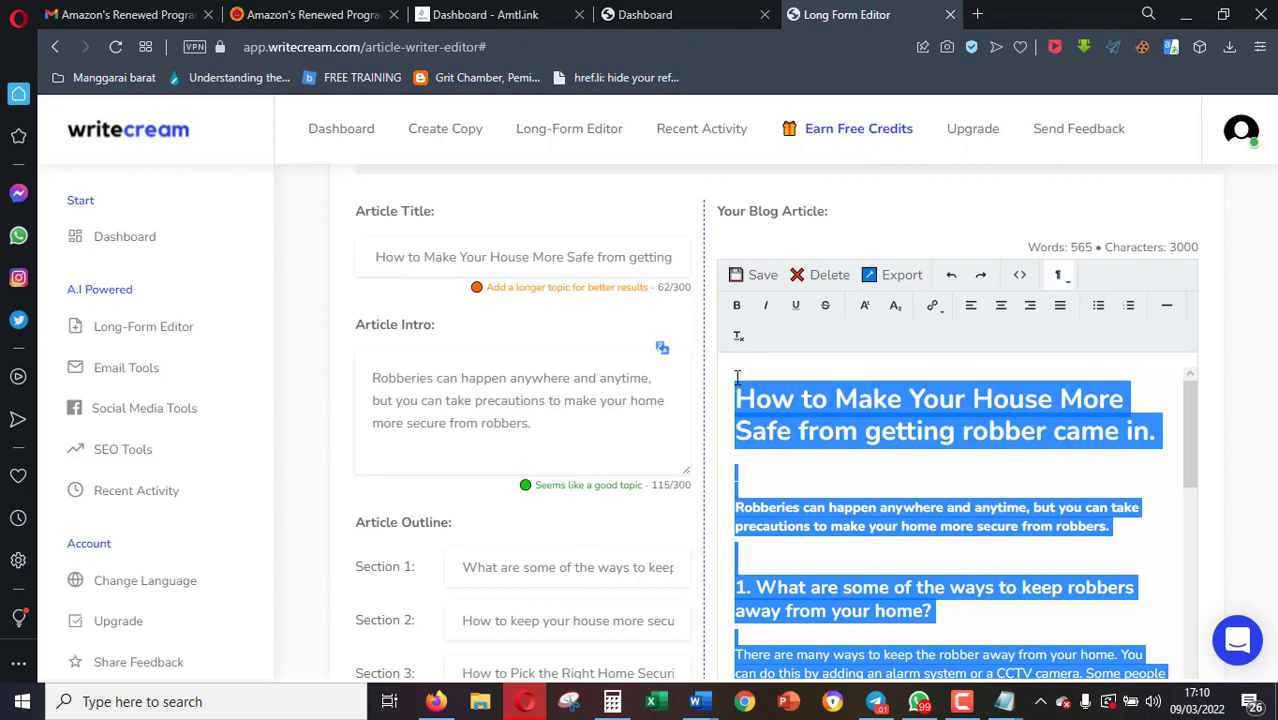
- Paste the article at the end of the Notepad document, then minimize Notepad
left_click(1004, 701)
mouse_move(1047, 640)
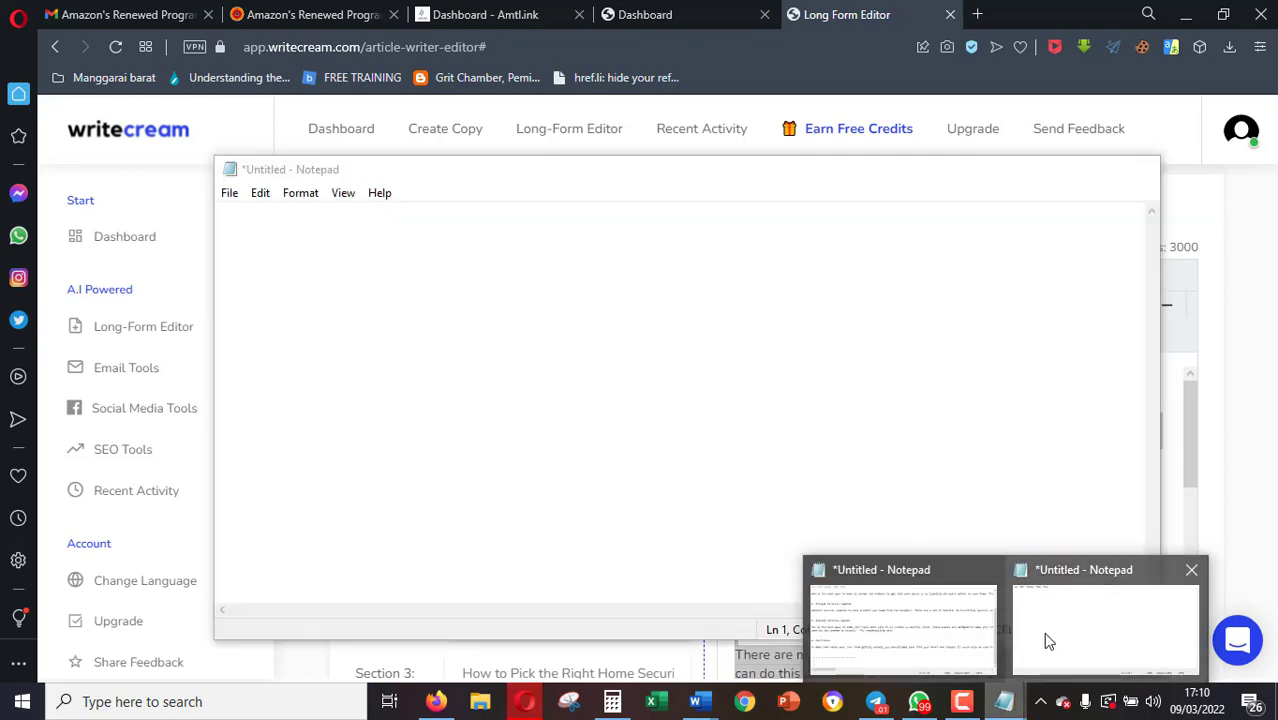
left_click(878, 619)
key("ctrl+End")
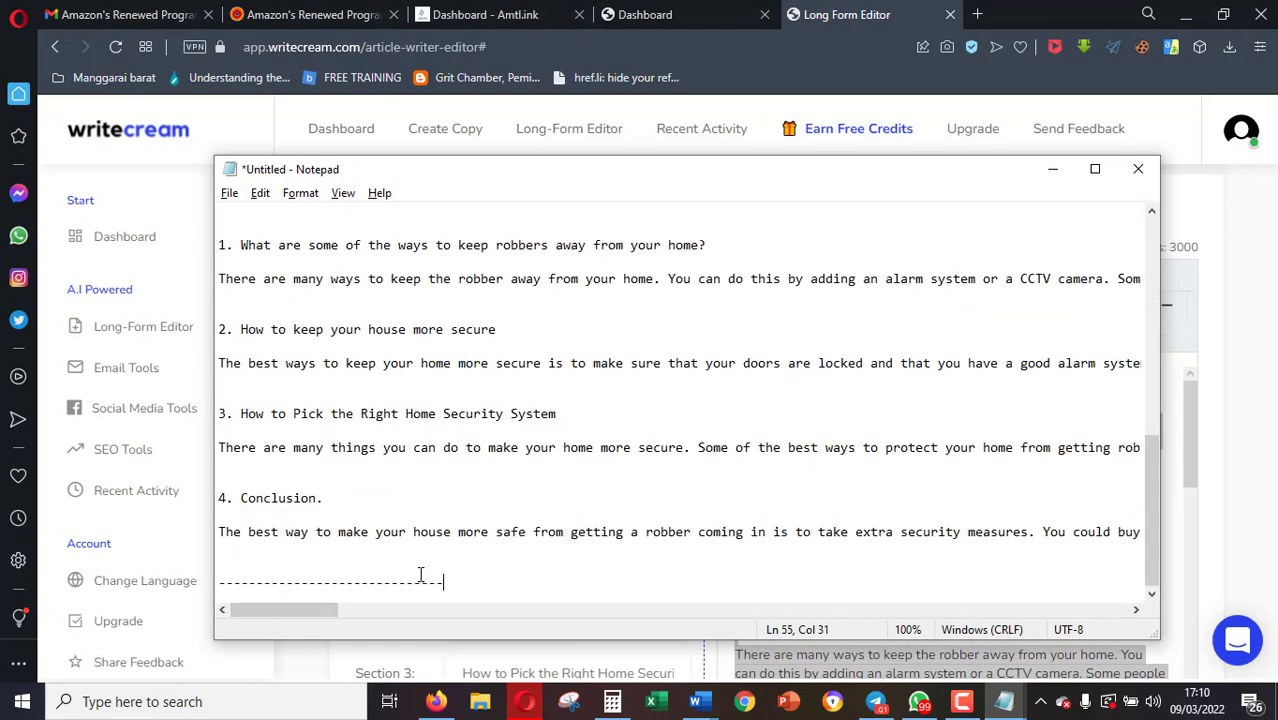
left_click(1052, 169)
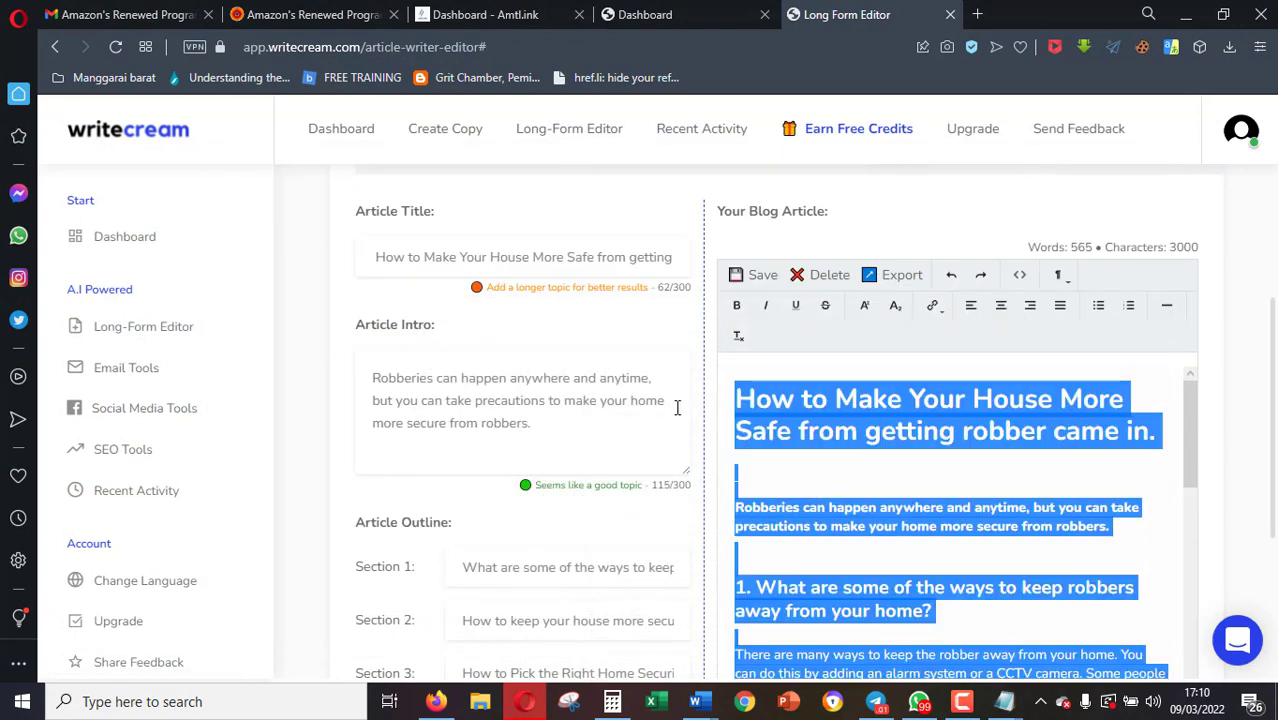